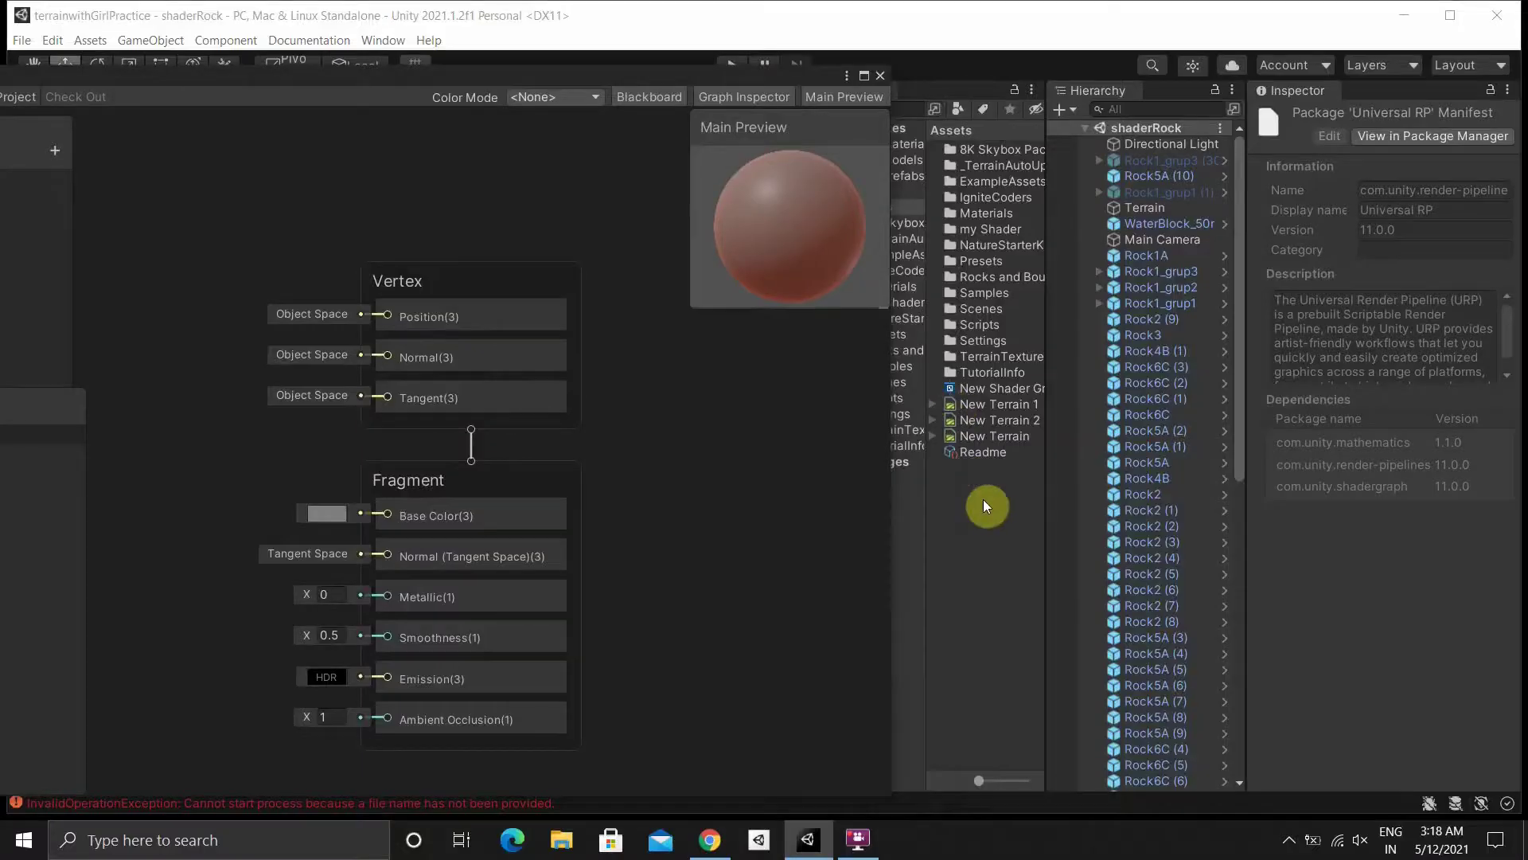
Step: Look through the Universal Render Pipeline shader graph types that can be created in the Assets folder
{"action": "right_click", "coordinate": [981, 532]}
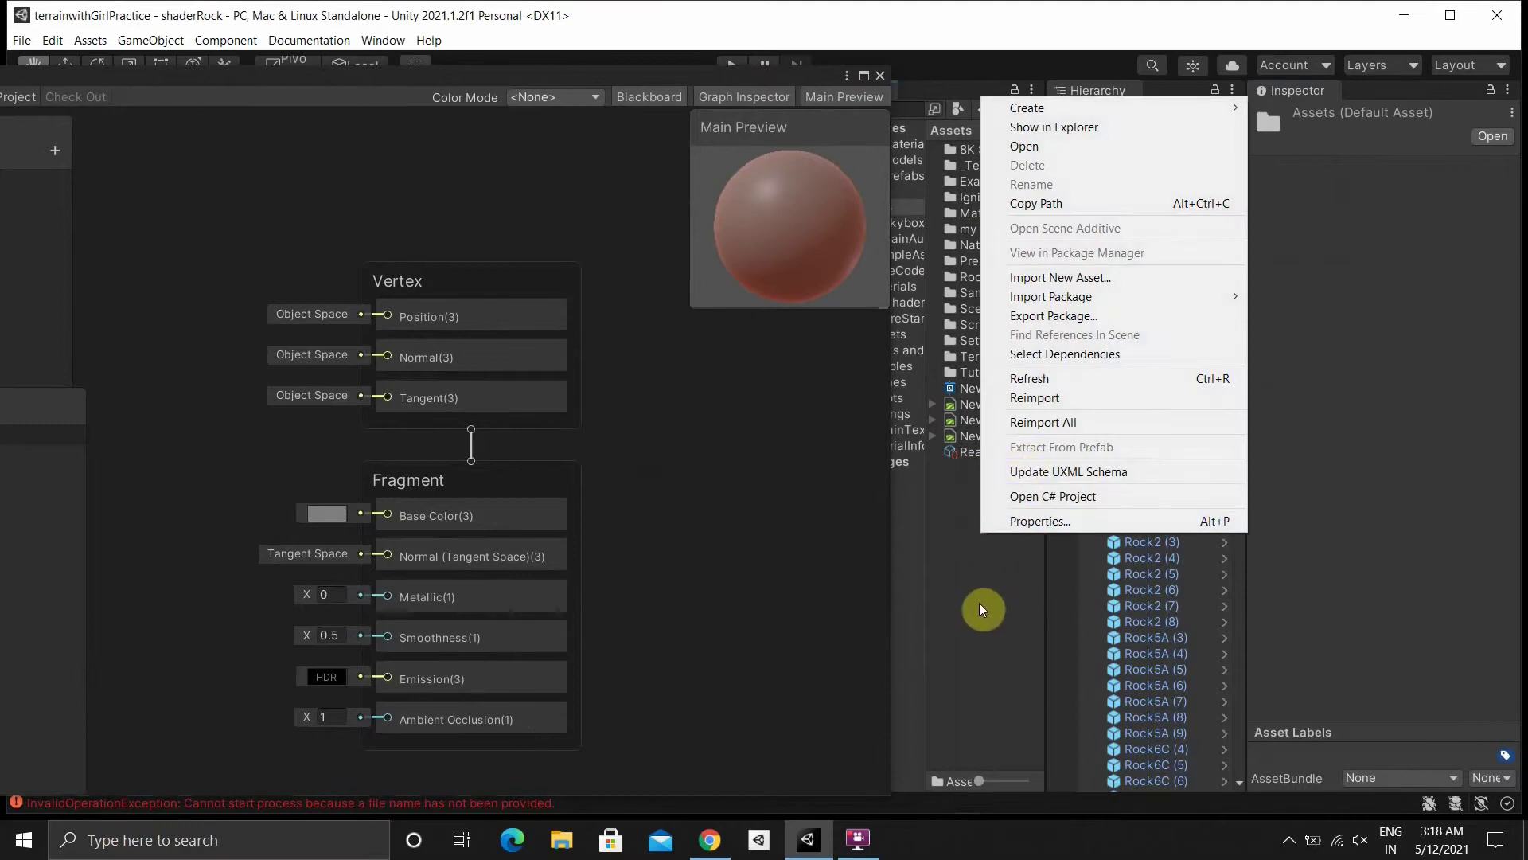
{"action": "left_click", "coordinate": [941, 557]}
{"action": "right_click", "coordinate": [941, 557]}
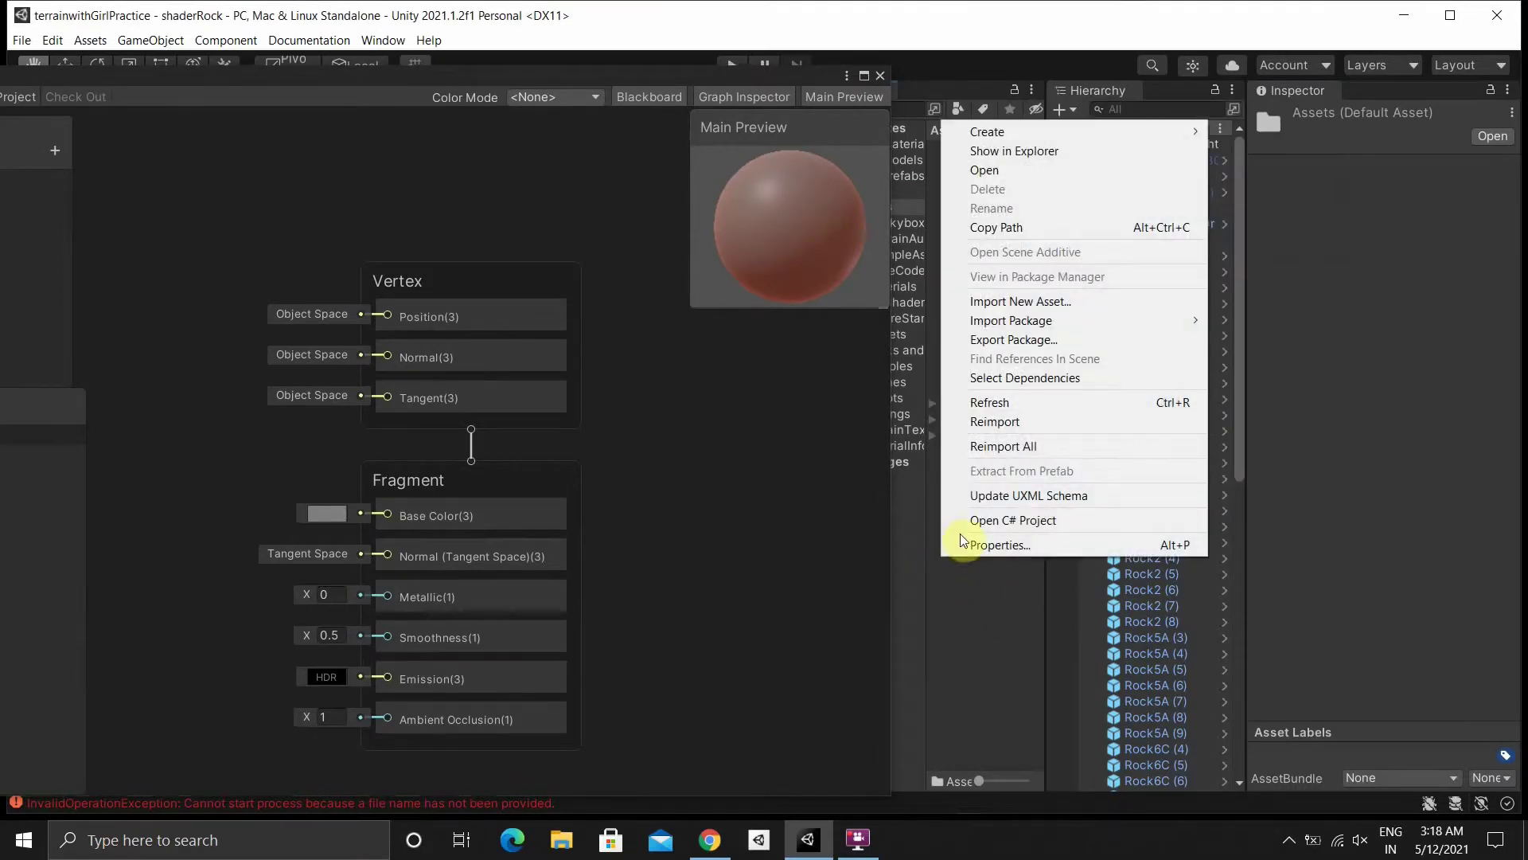
{"action": "mouse_move", "coordinate": [1199, 131]}
{"action": "mouse_move", "coordinate": [1246, 129]}
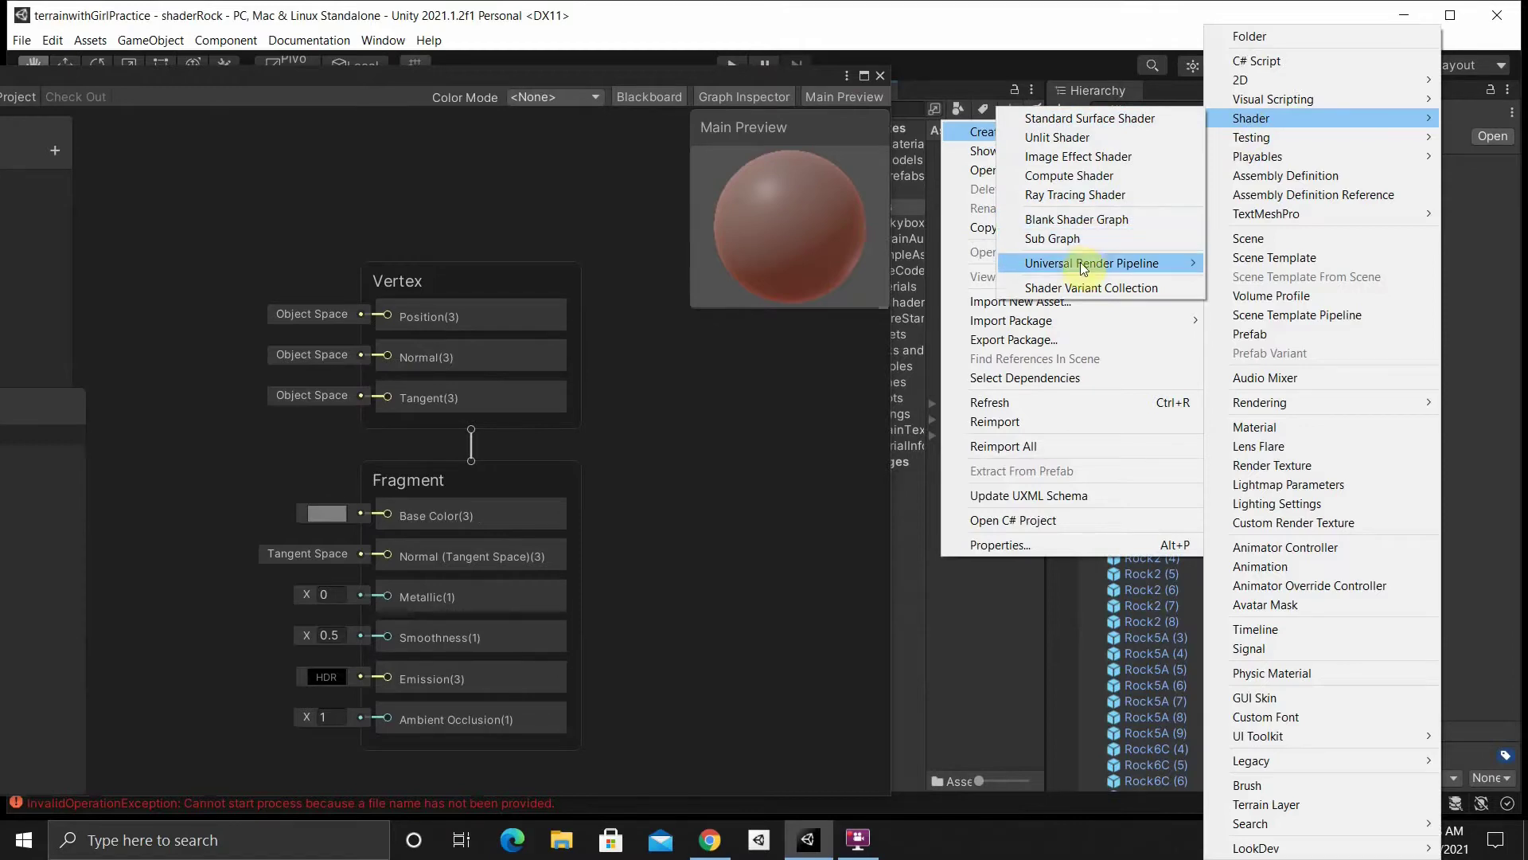
{"action": "mouse_move", "coordinate": [1158, 269]}
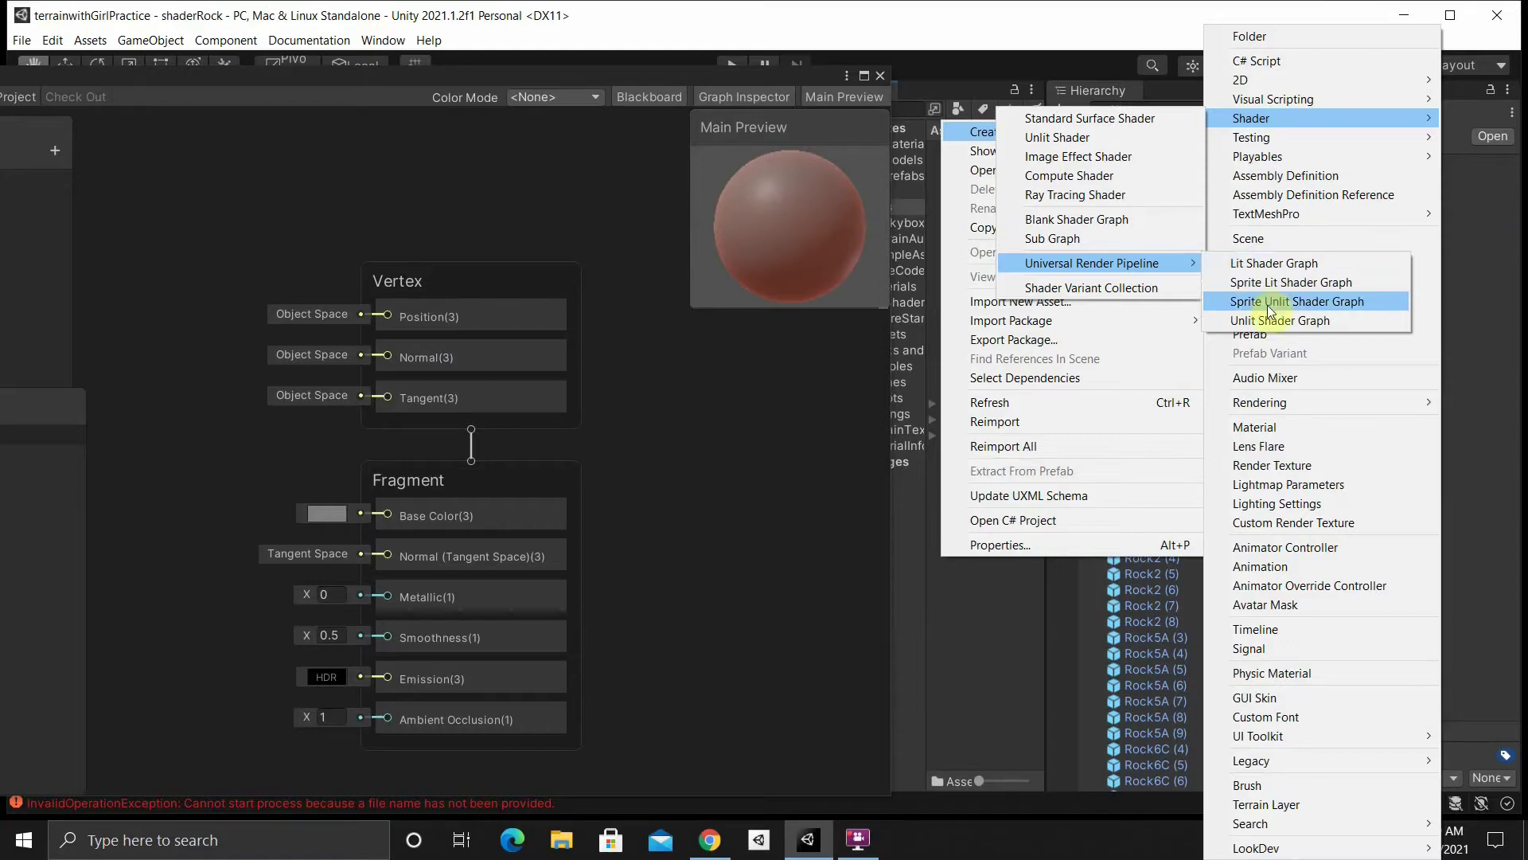
{"action": "left_click", "coordinate": [1331, 319]}
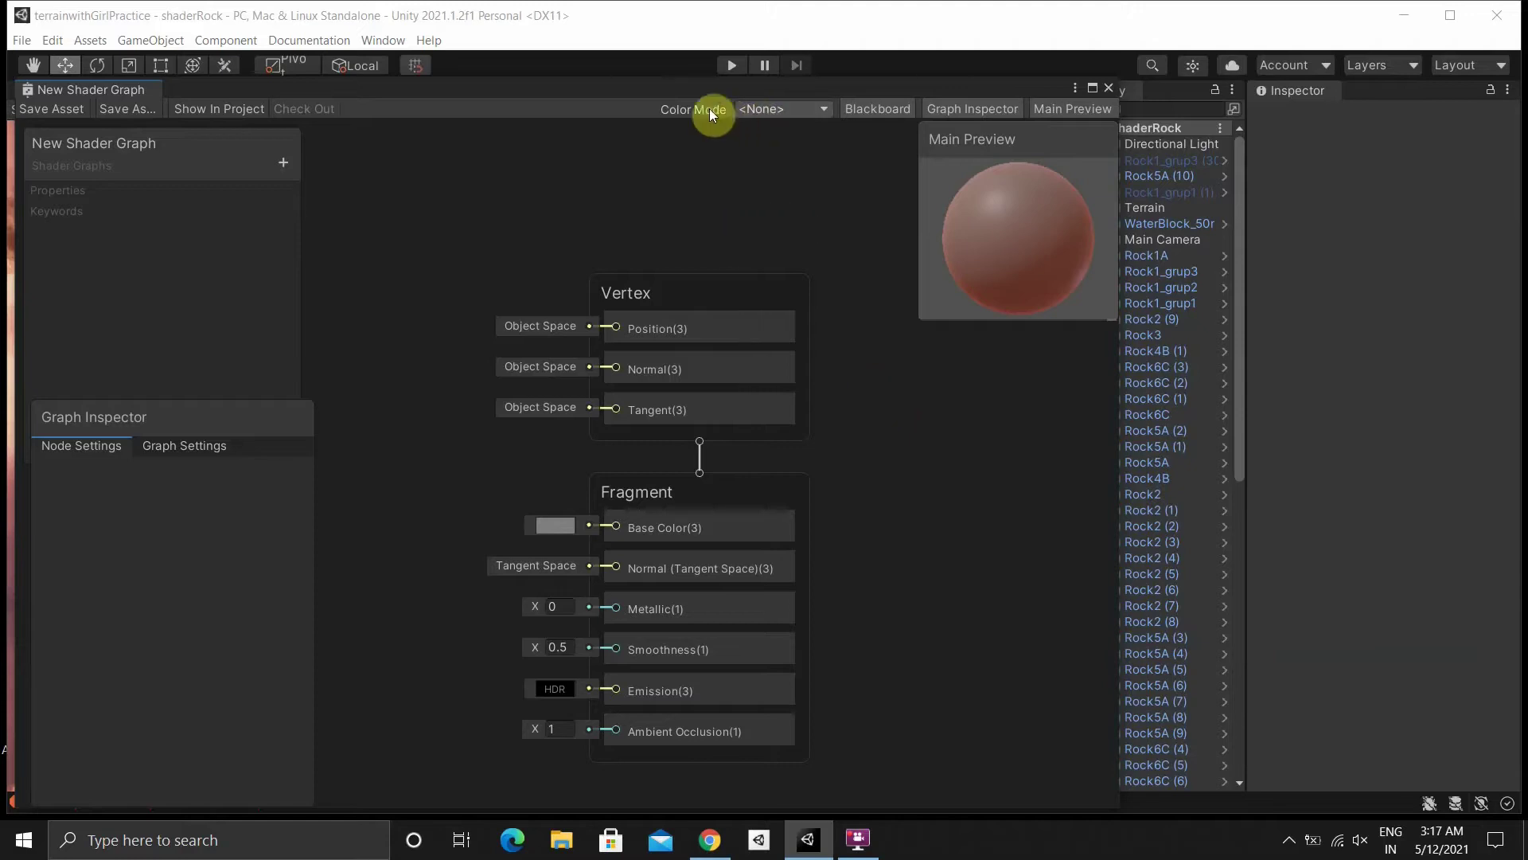
Step: Open the Package Manager and refresh its Unity Registry package list
{"action": "left_click_drag", "start_coordinate": [675, 99], "coordinate": [679, 357]}
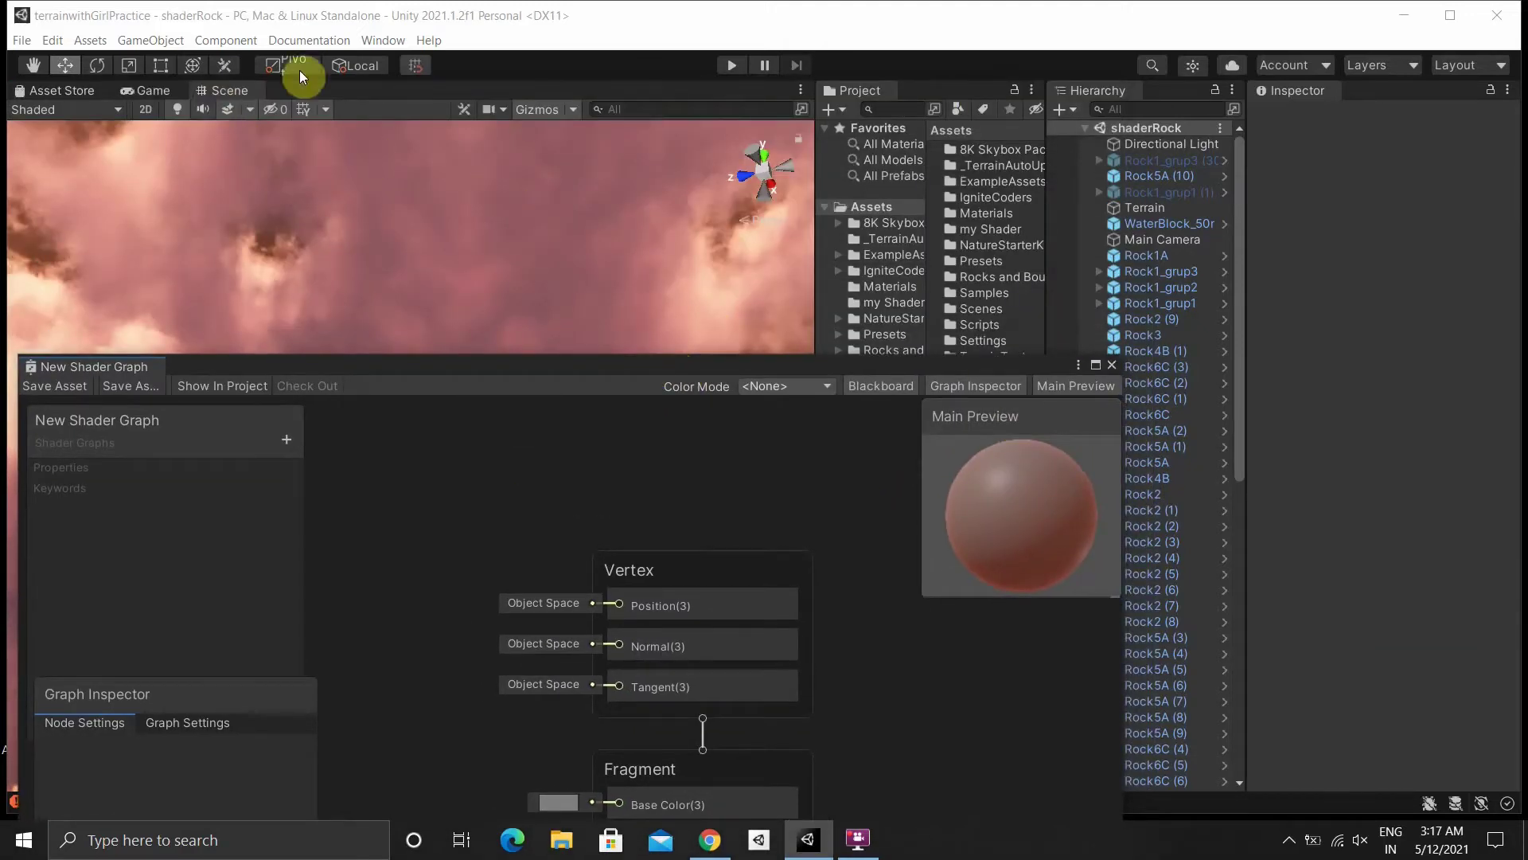
{"action": "left_click", "coordinate": [383, 39]}
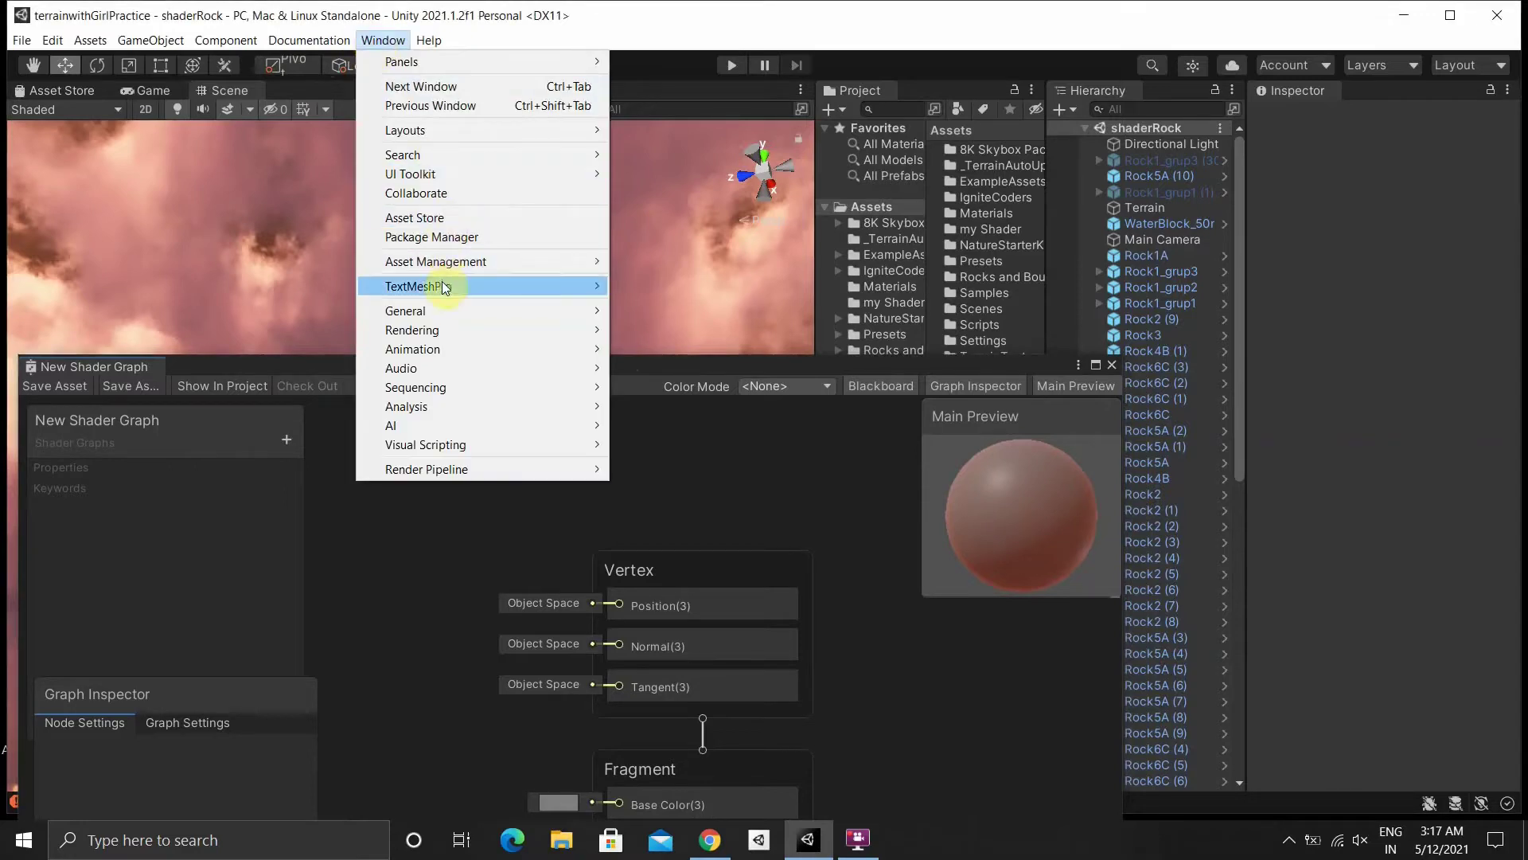
{"action": "left_click", "coordinate": [444, 237]}
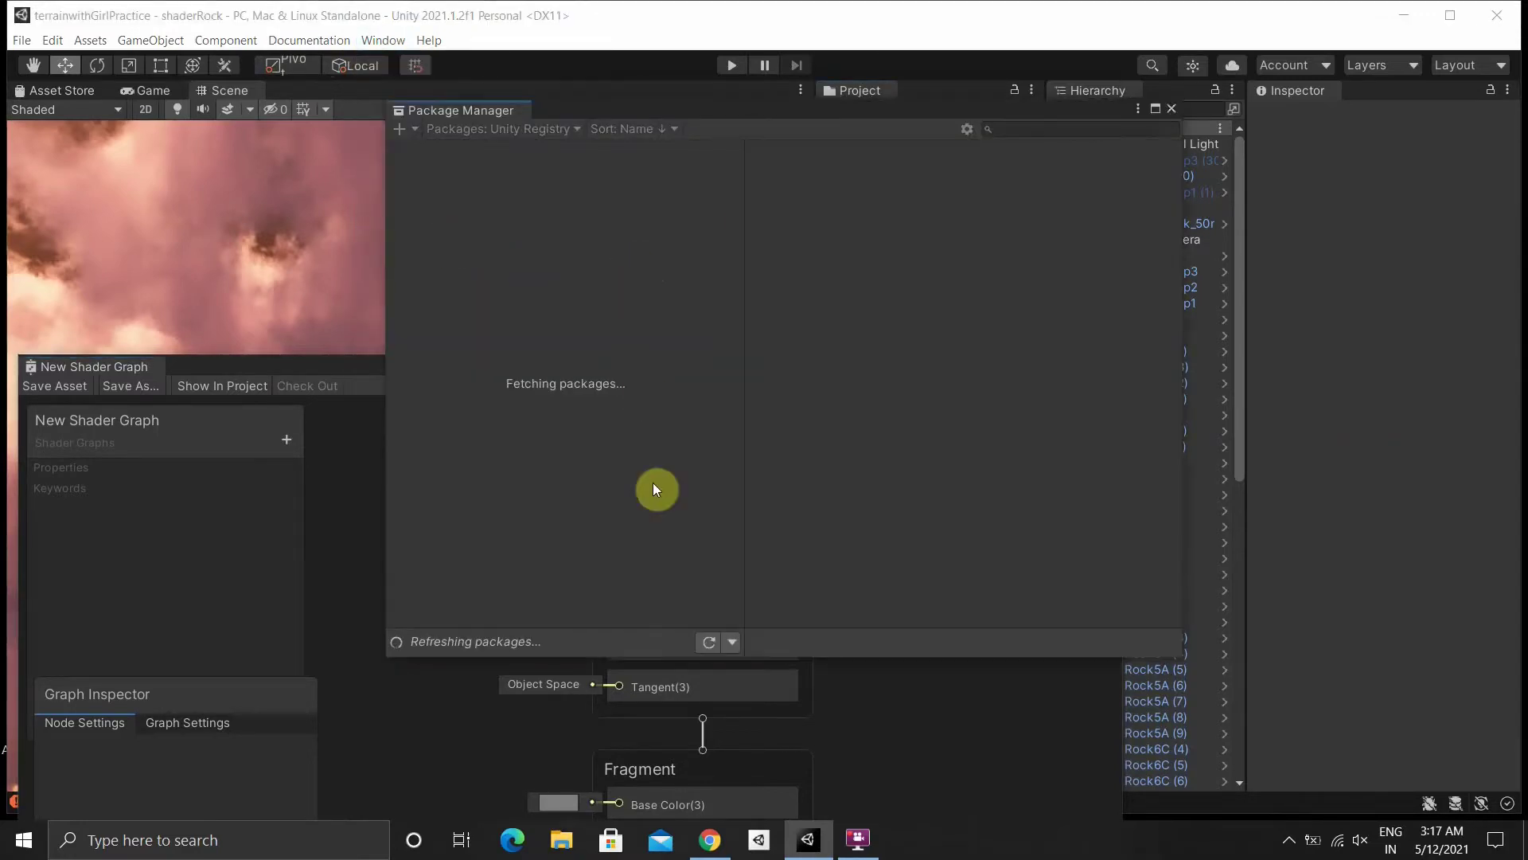
{"action": "left_click", "coordinate": [704, 641]}
{"action": "left_click", "coordinate": [572, 128]}
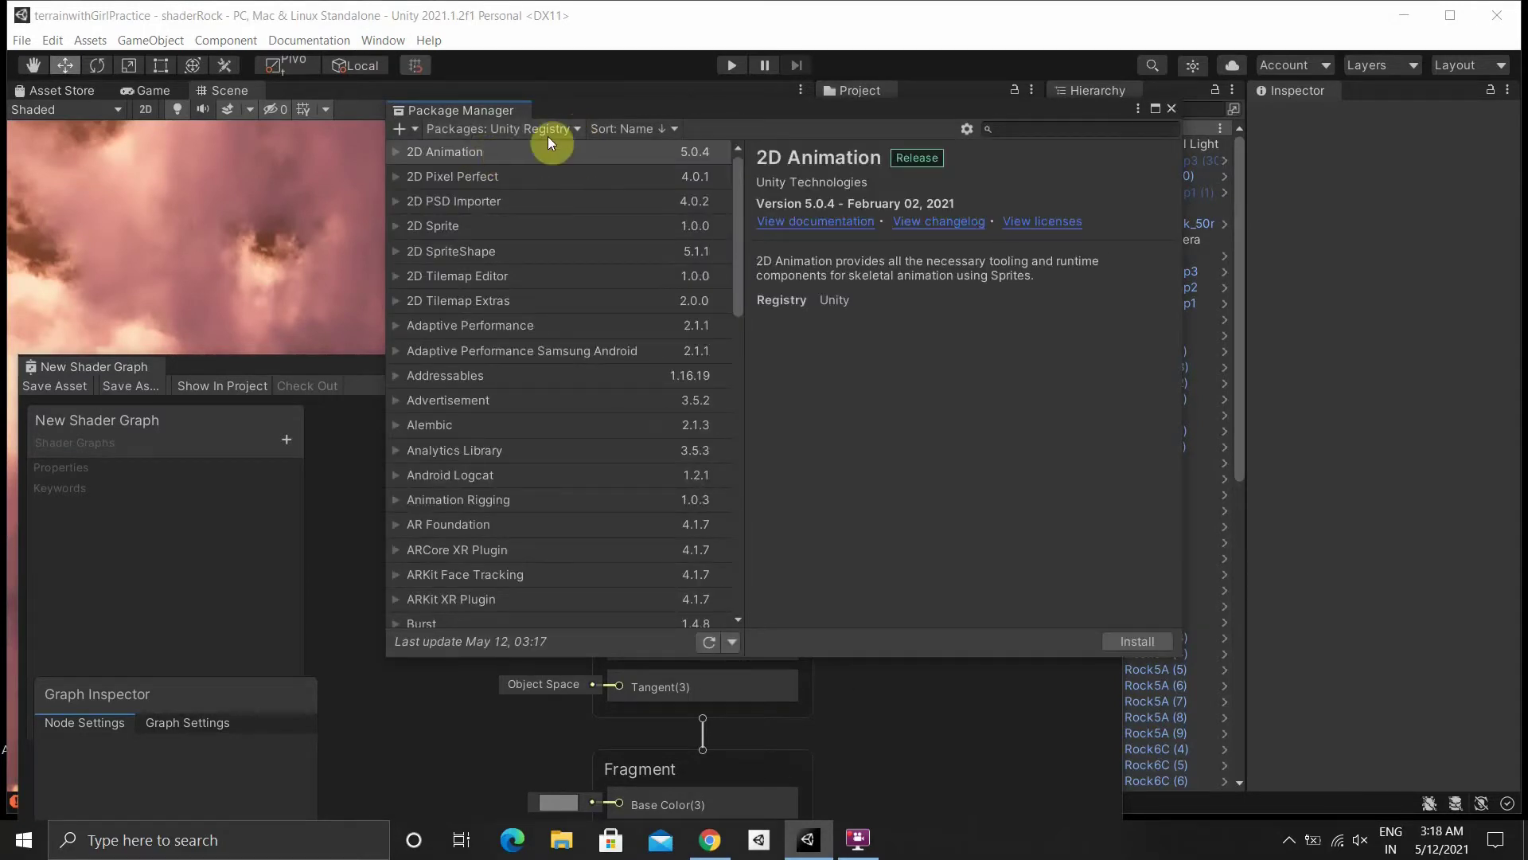
{"action": "left_click", "coordinate": [576, 130]}
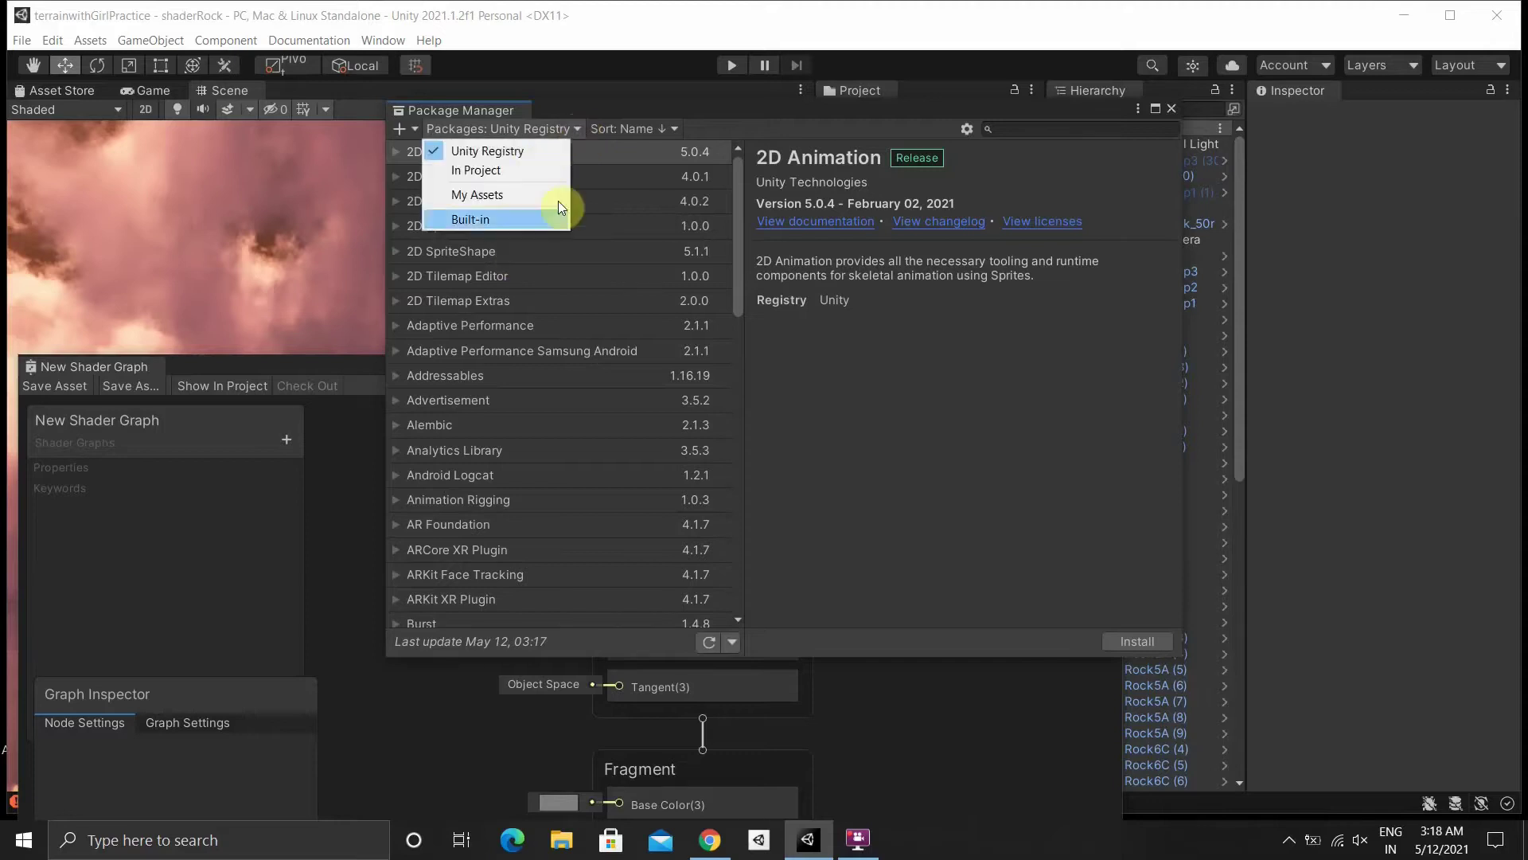
{"action": "left_click", "coordinate": [848, 457]}
Step: Find the Universal RP package in the registry list and check its installation status and details
{"action": "scroll", "coordinate": [544, 390], "scroll_direction": "down", "scroll_amount": 7}
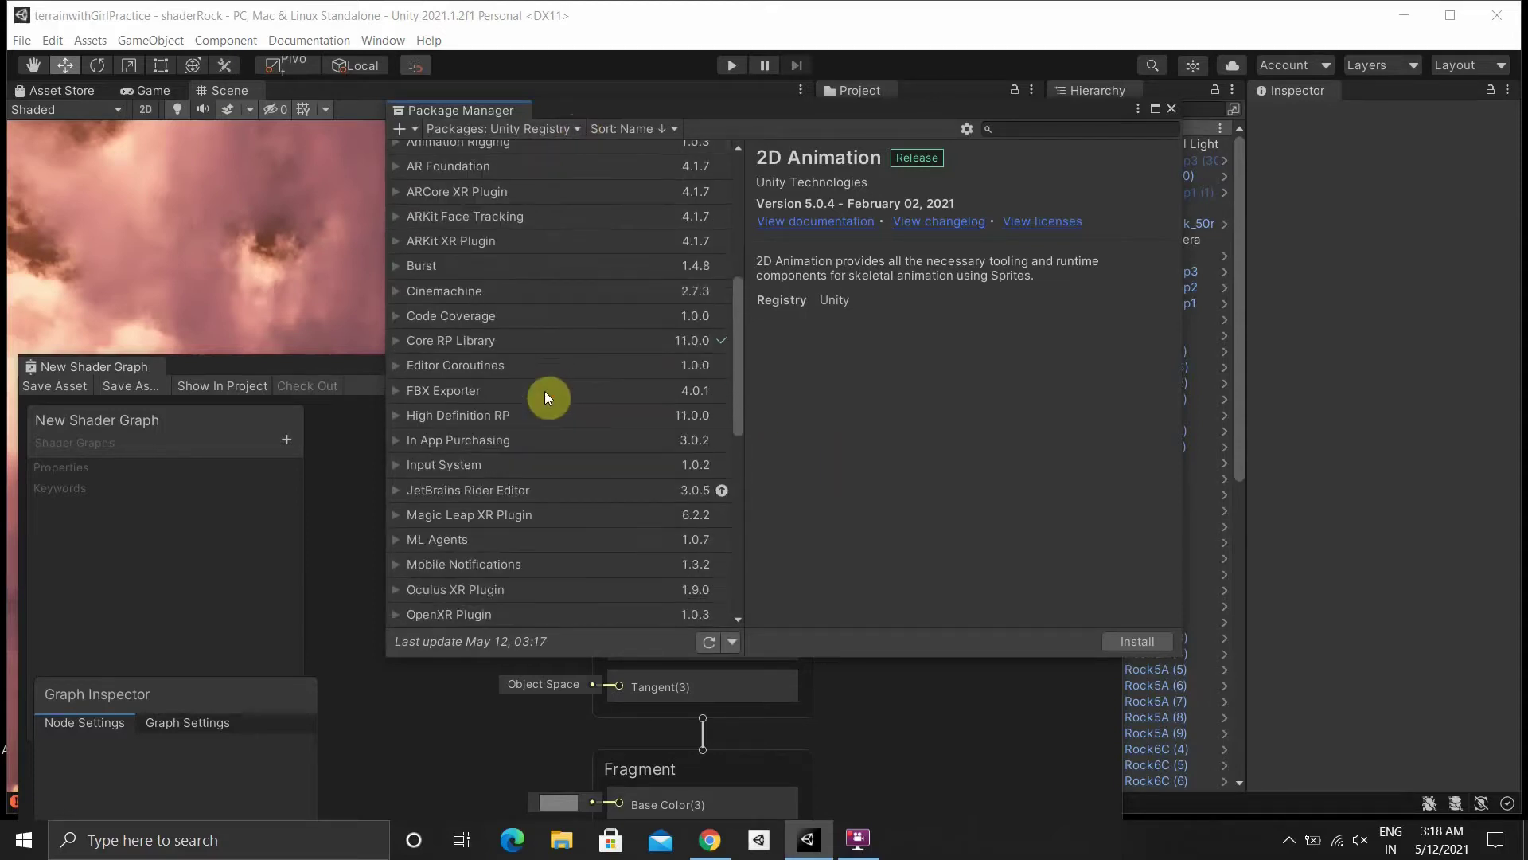
{"action": "scroll", "coordinate": [545, 390], "scroll_direction": "down", "scroll_amount": 7}
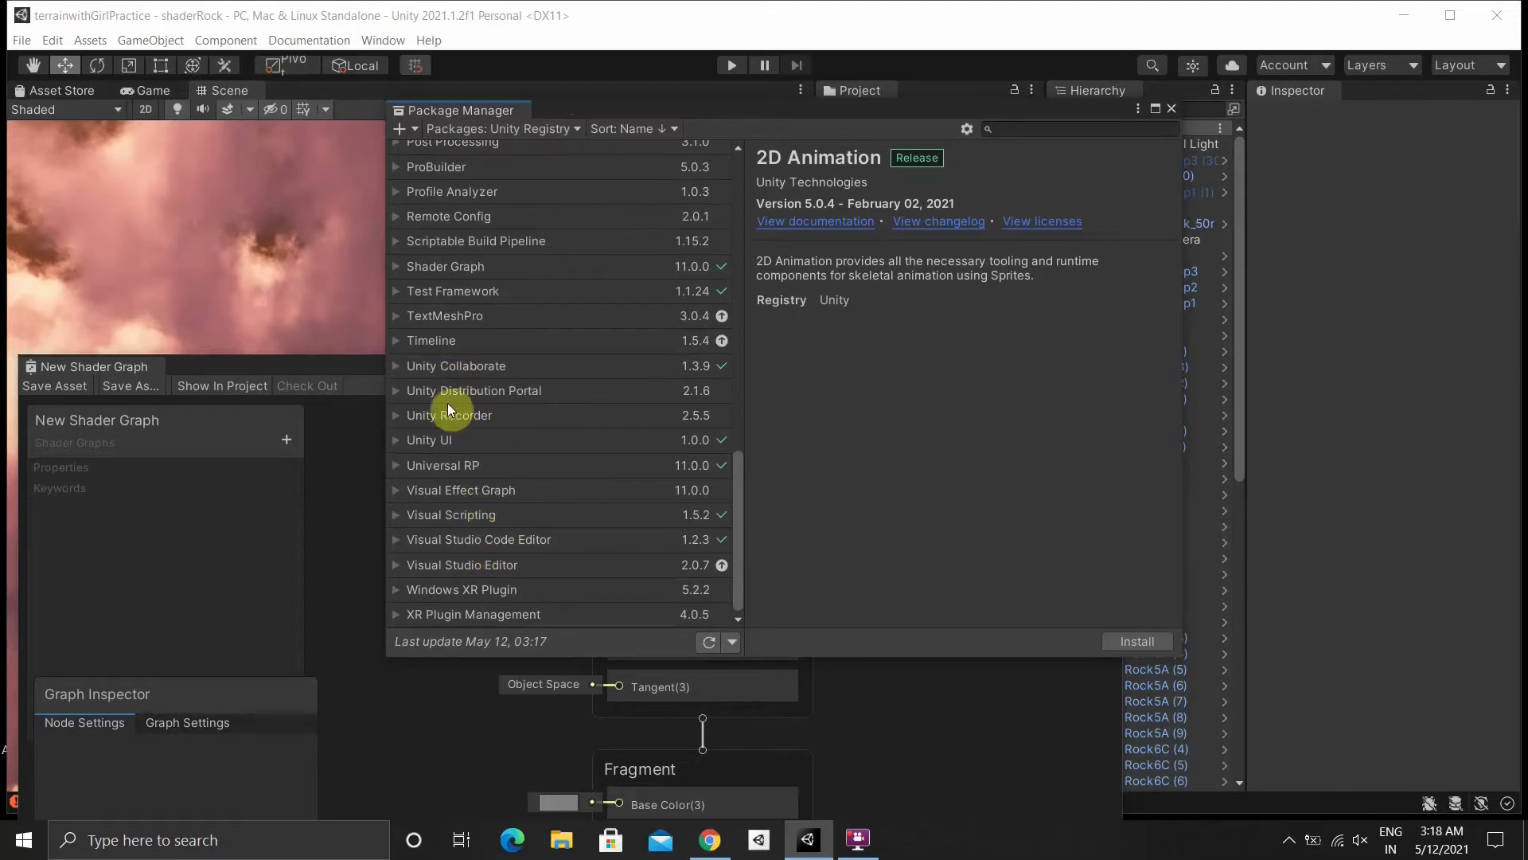
{"action": "left_click", "coordinate": [444, 468]}
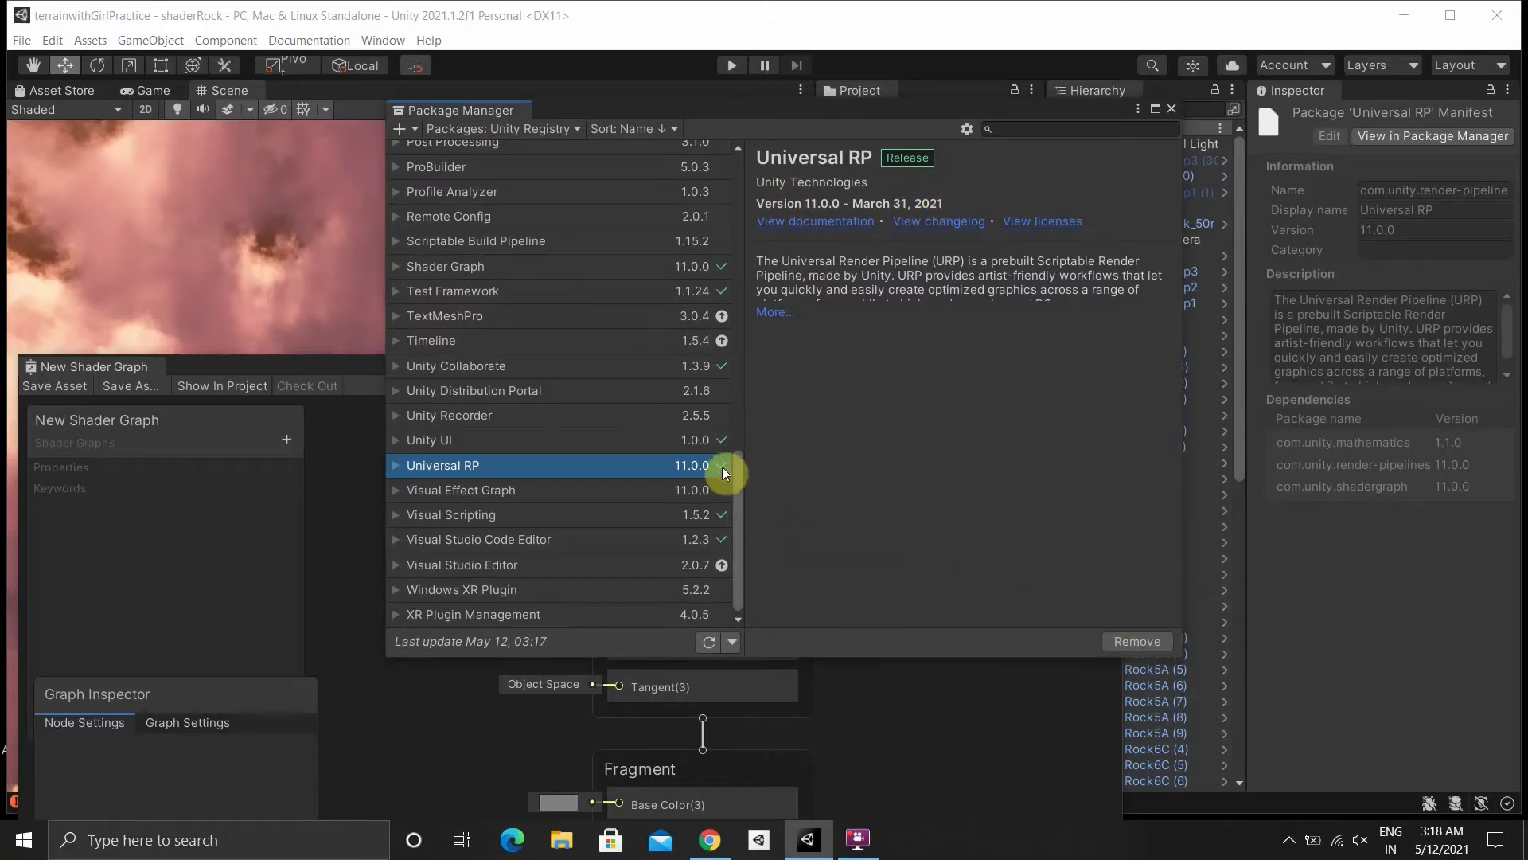
{"action": "left_click_drag", "start_coordinate": [897, 111], "coordinate": [896, 154]}
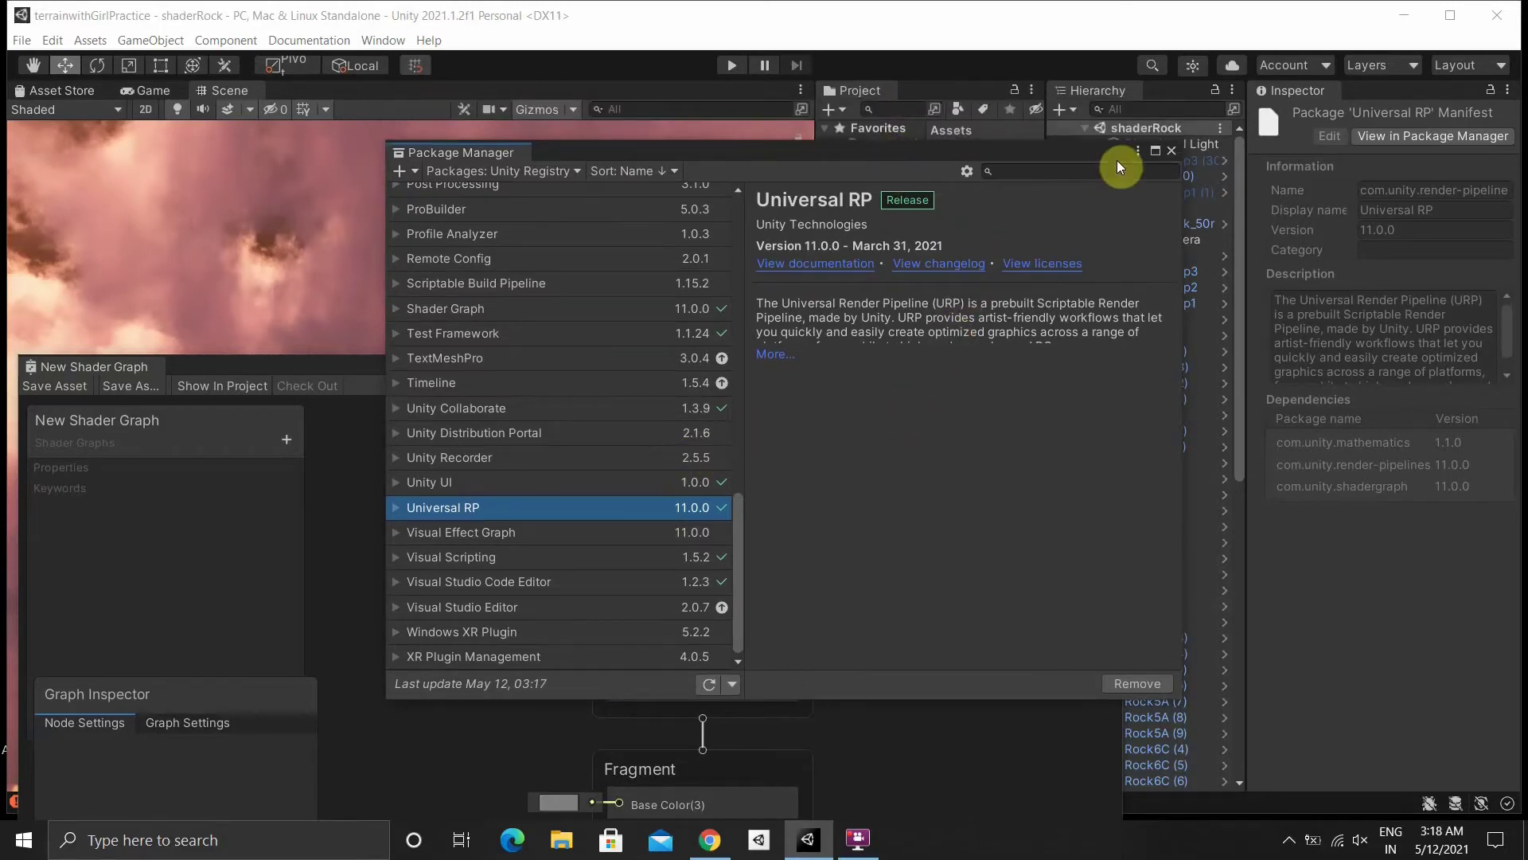
{"action": "left_click", "coordinate": [1393, 620]}
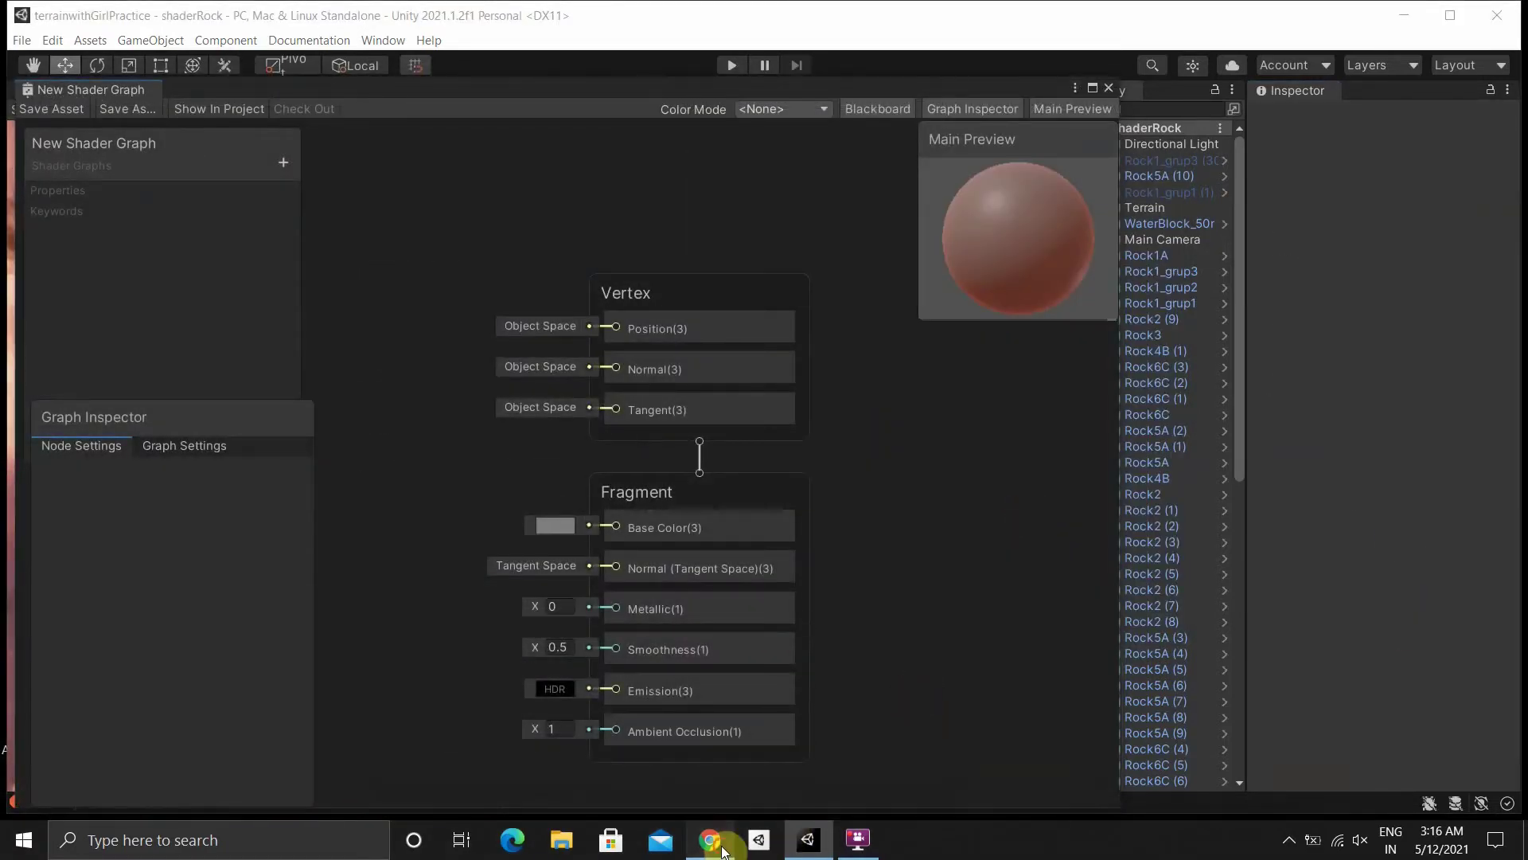
Step: Switch to Chrome and review the threads on the missing PBR Graph and the Shader Graph 10.0.x upgrade guide, checking against the Unity graph
{"action": "left_click", "coordinate": [721, 848]}
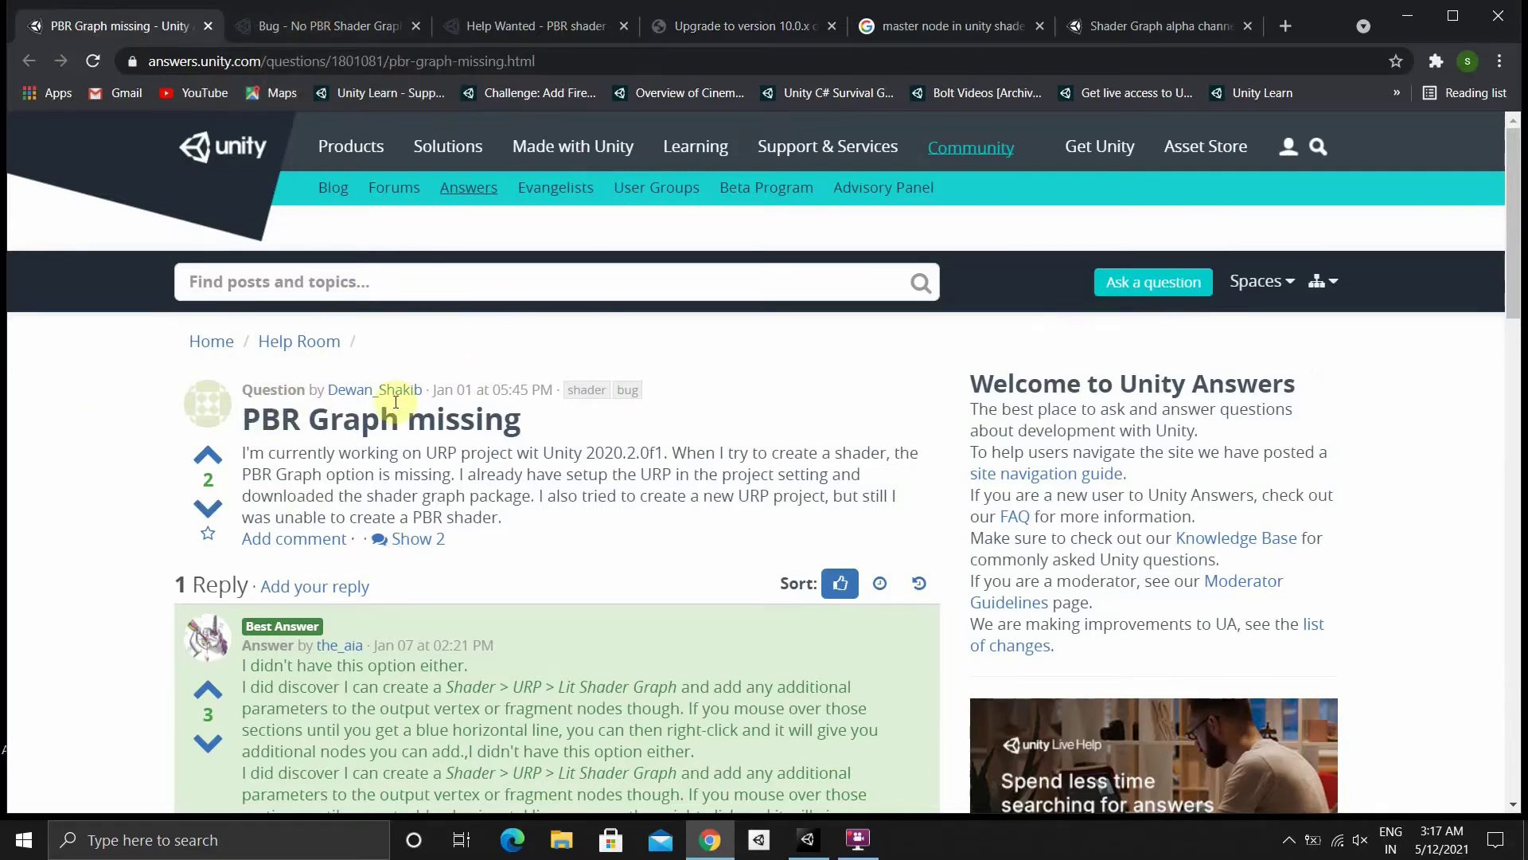
{"action": "left_click", "coordinate": [369, 26]}
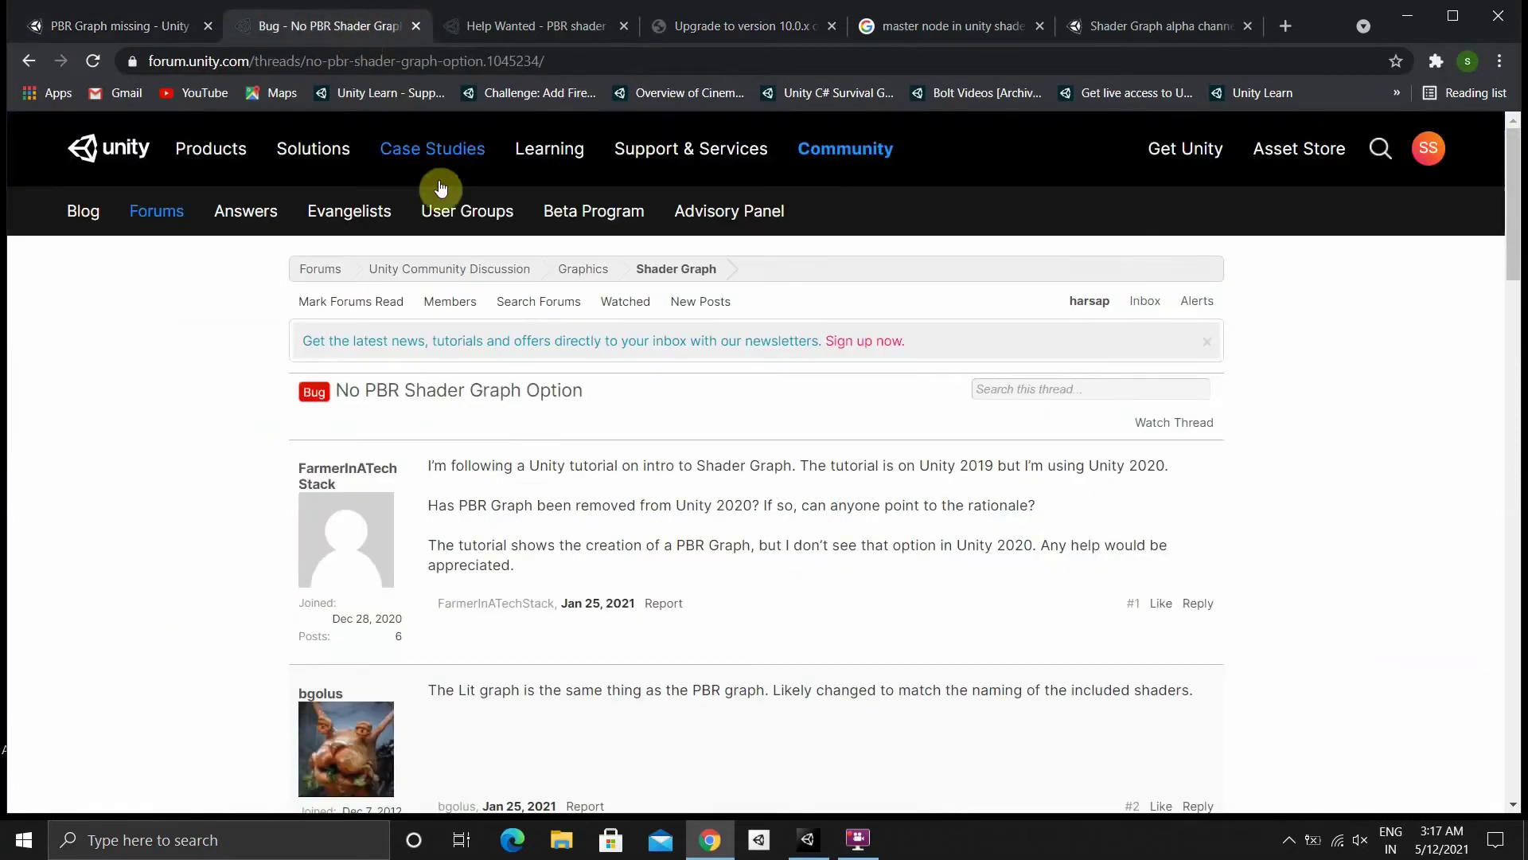
{"action": "left_click", "coordinate": [555, 26]}
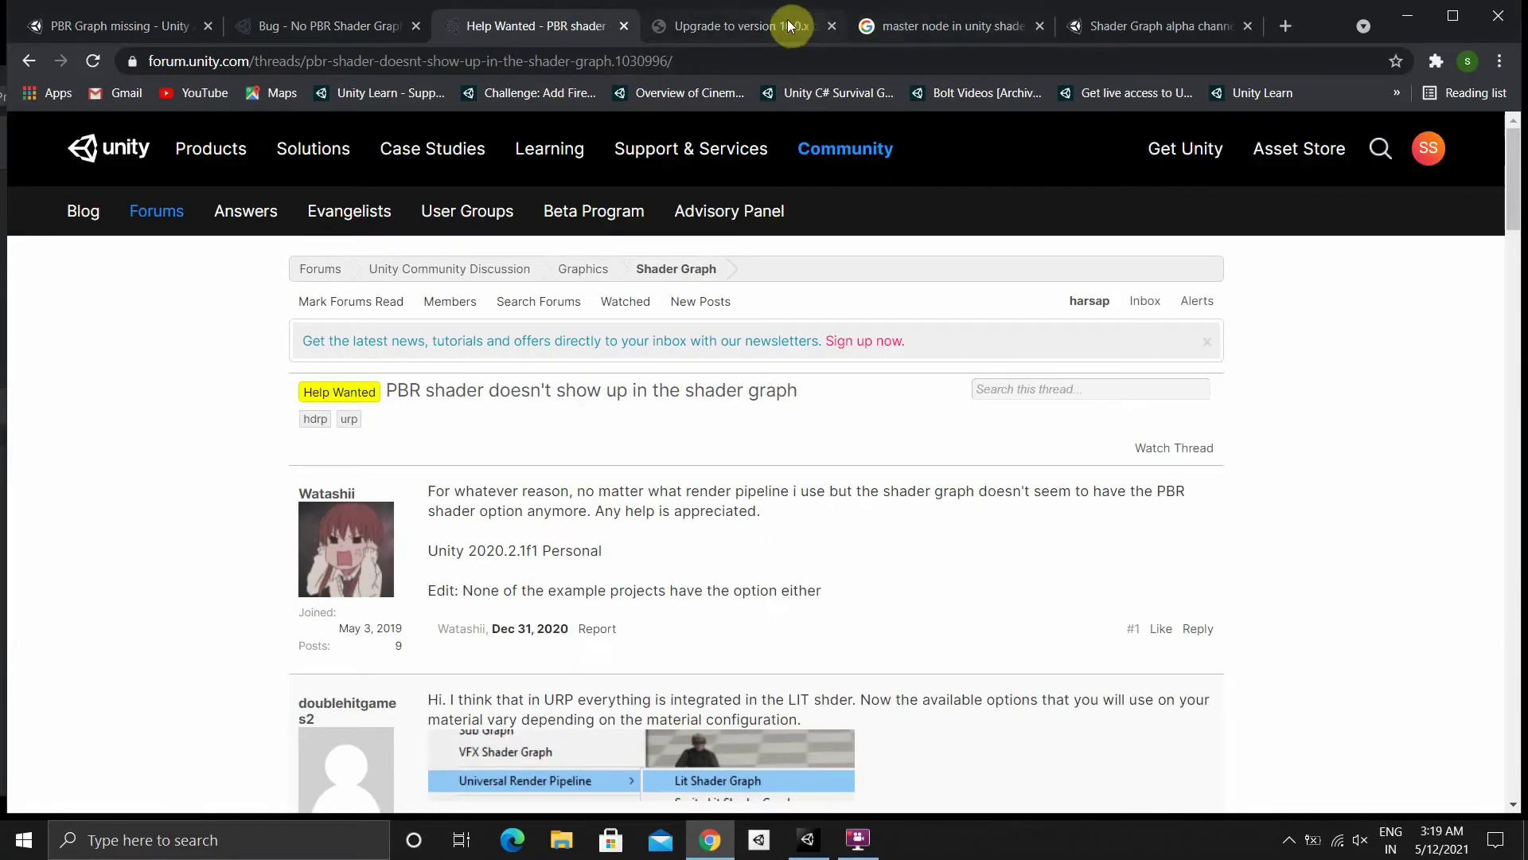
{"action": "left_click", "coordinate": [776, 26]}
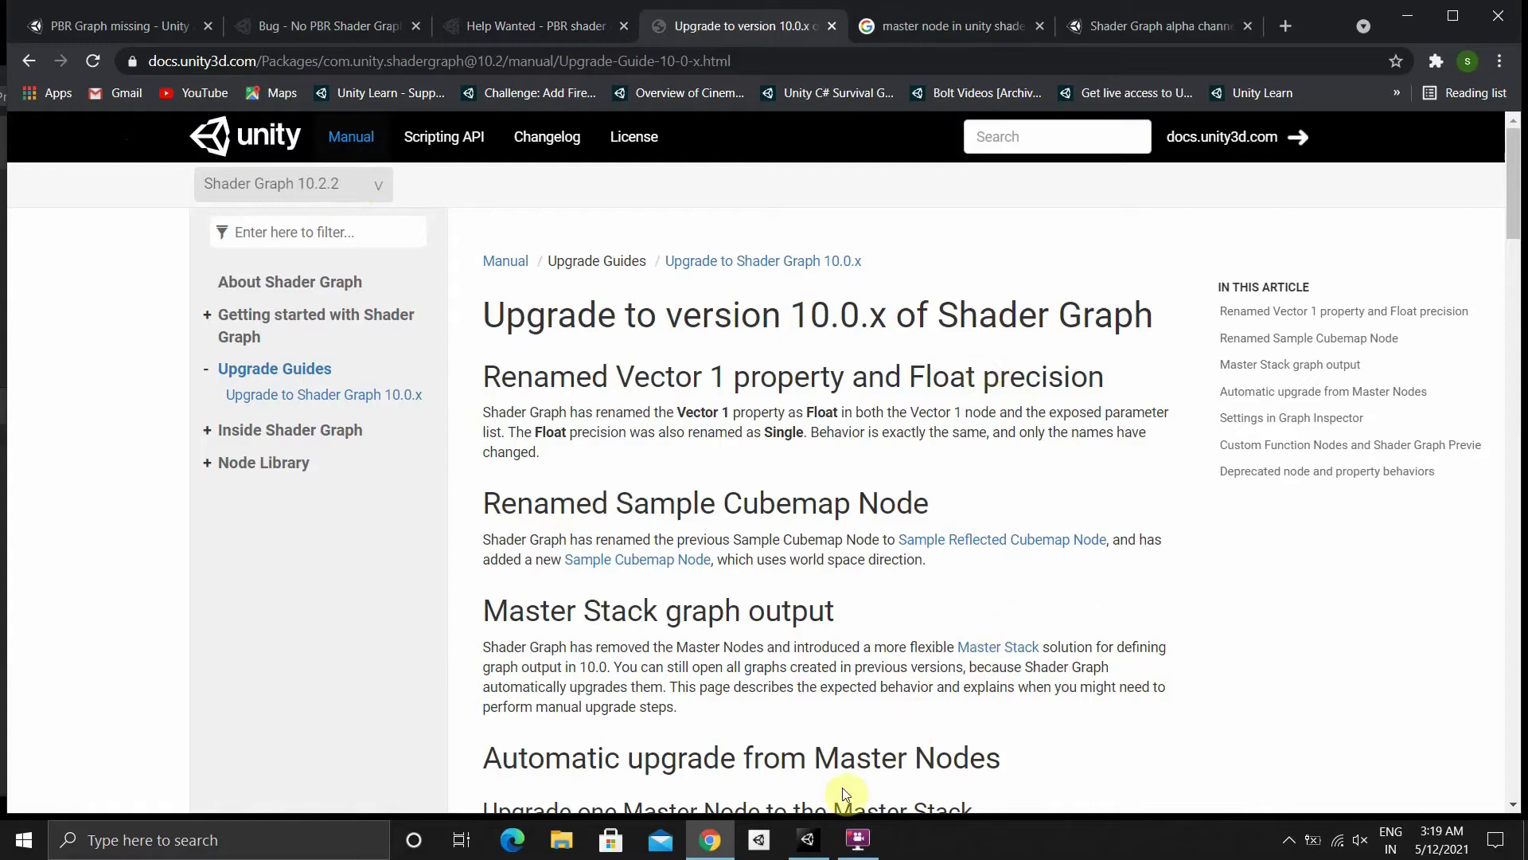
{"action": "left_click", "coordinate": [808, 839]}
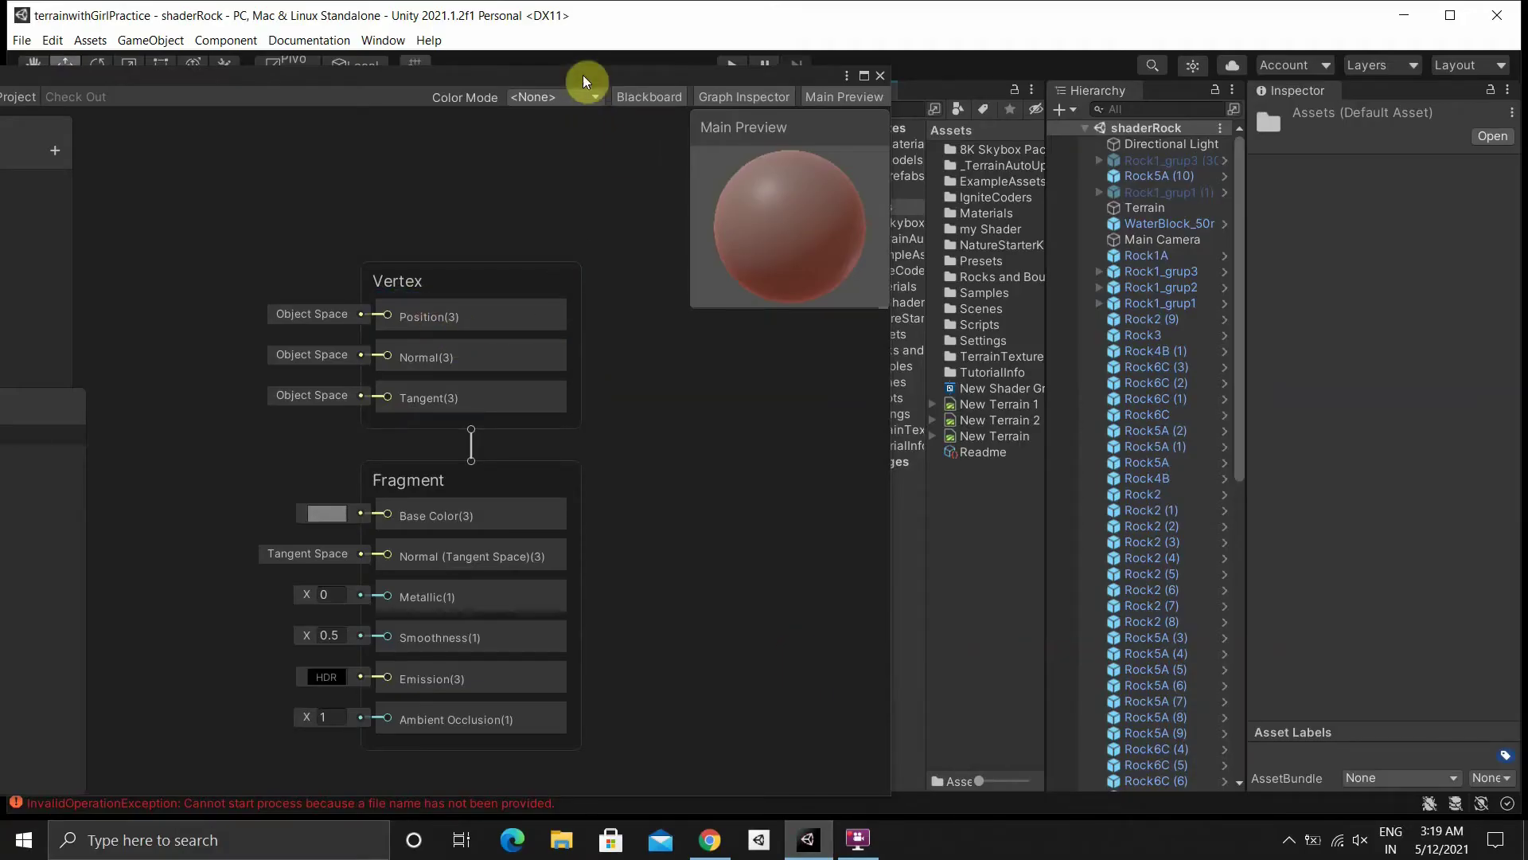
{"action": "left_click_drag", "start_coordinate": [582, 83], "coordinate": [662, 81]}
{"action": "left_click", "coordinate": [710, 839]}
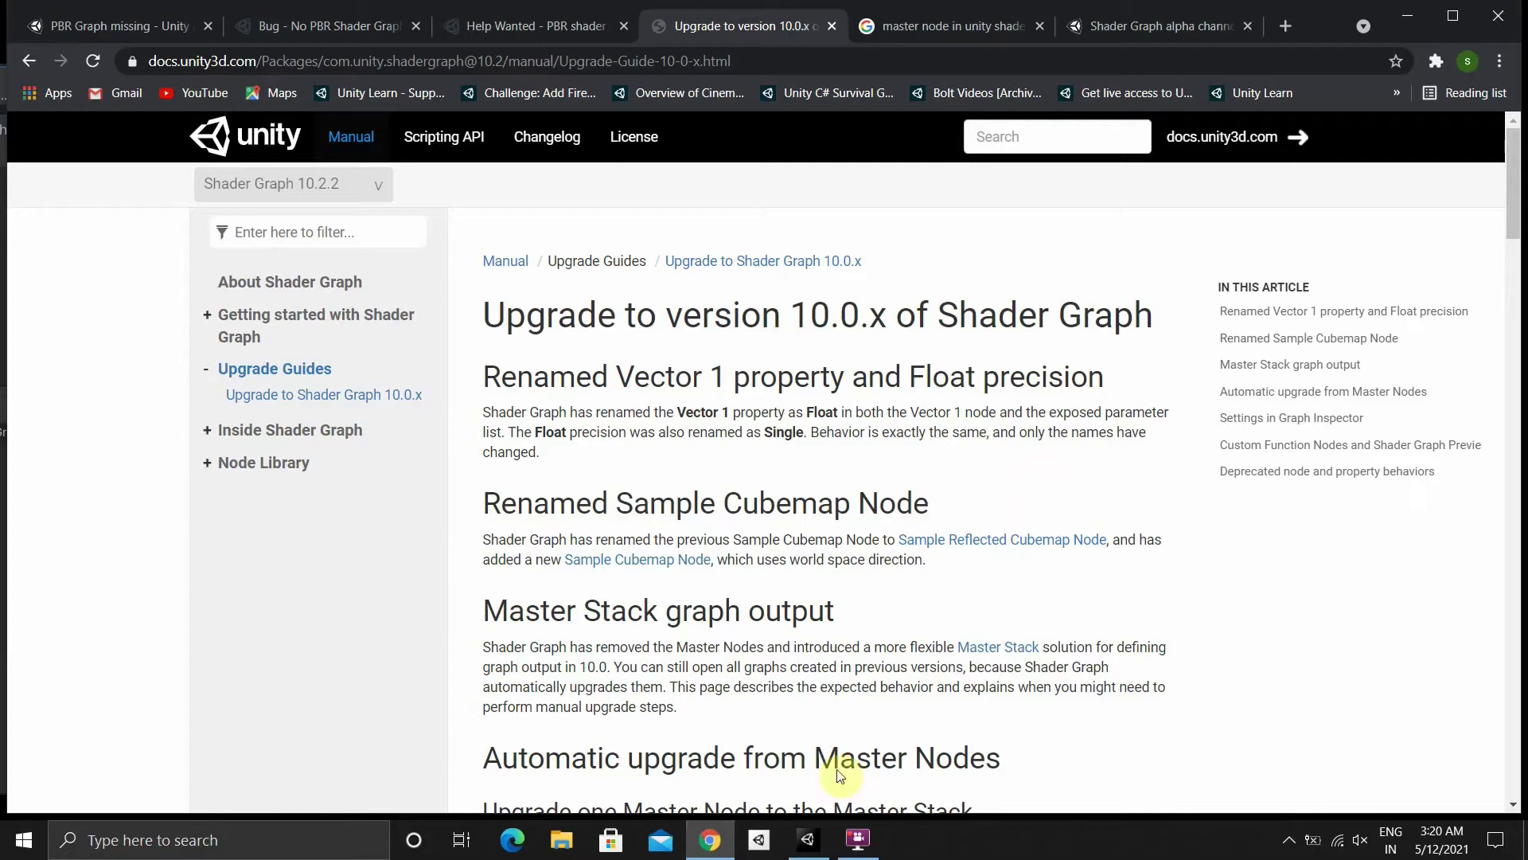
Step: Switch to Unity and create a Universal Render Pipeline Lit Shader Graph in the Assets folder, keeping the default name
{"action": "left_click", "coordinate": [808, 838]}
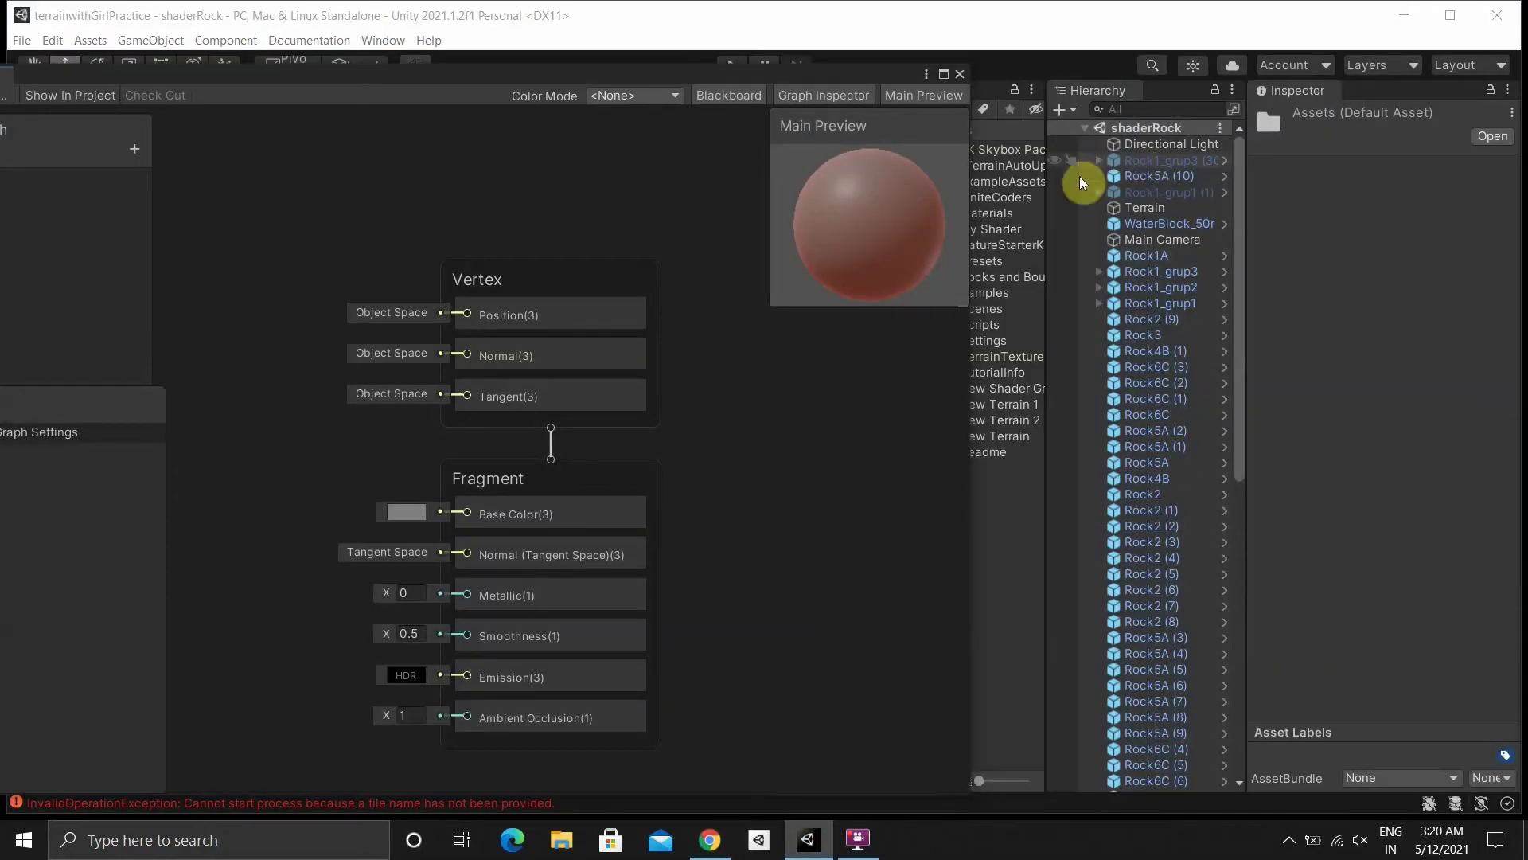
{"action": "right_click", "coordinate": [1008, 540]}
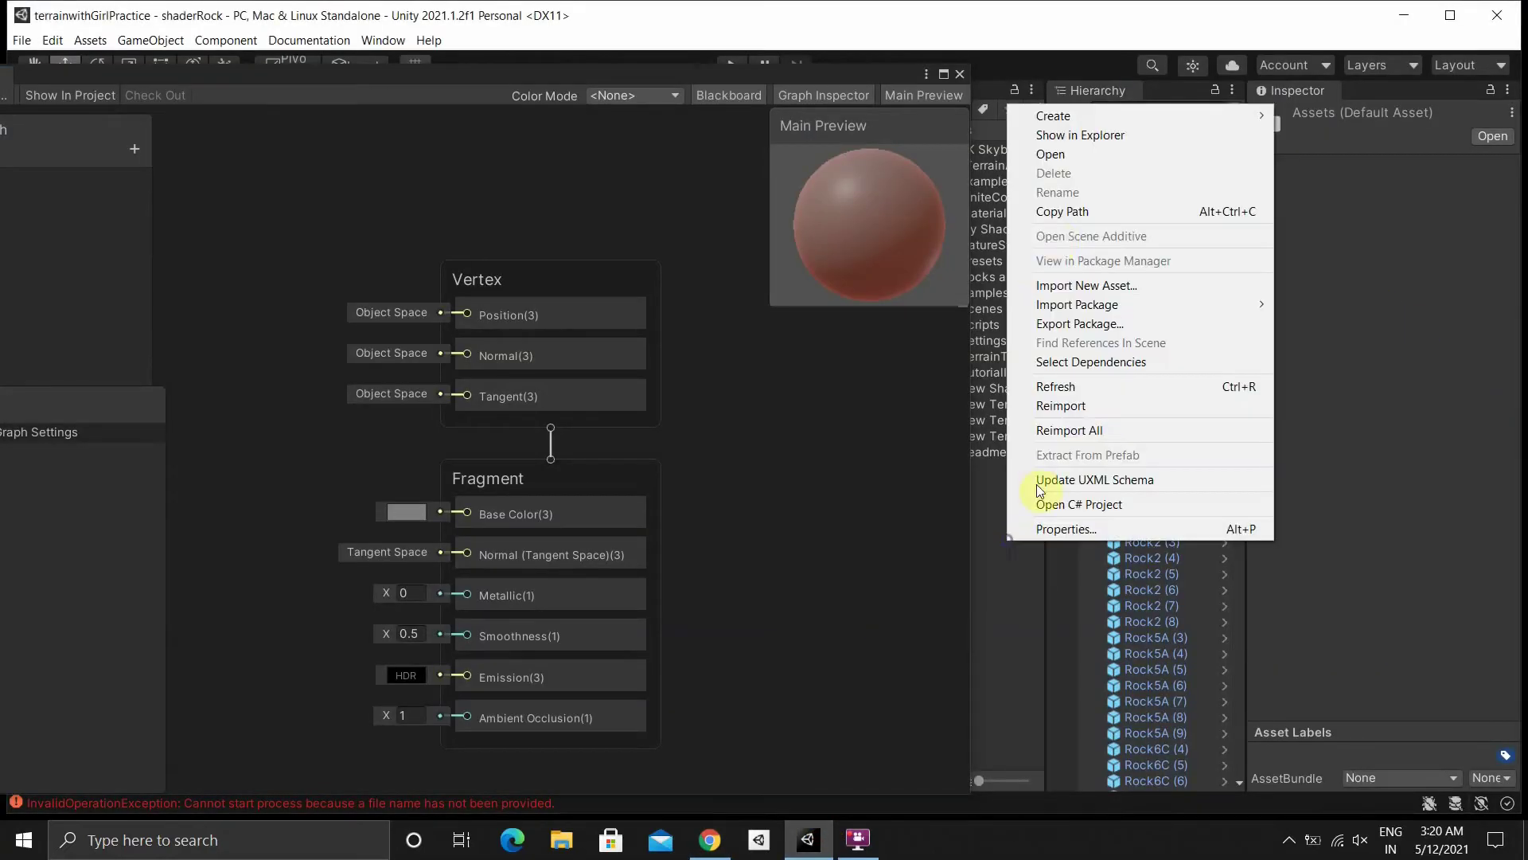
{"action": "mouse_move", "coordinate": [1057, 117]}
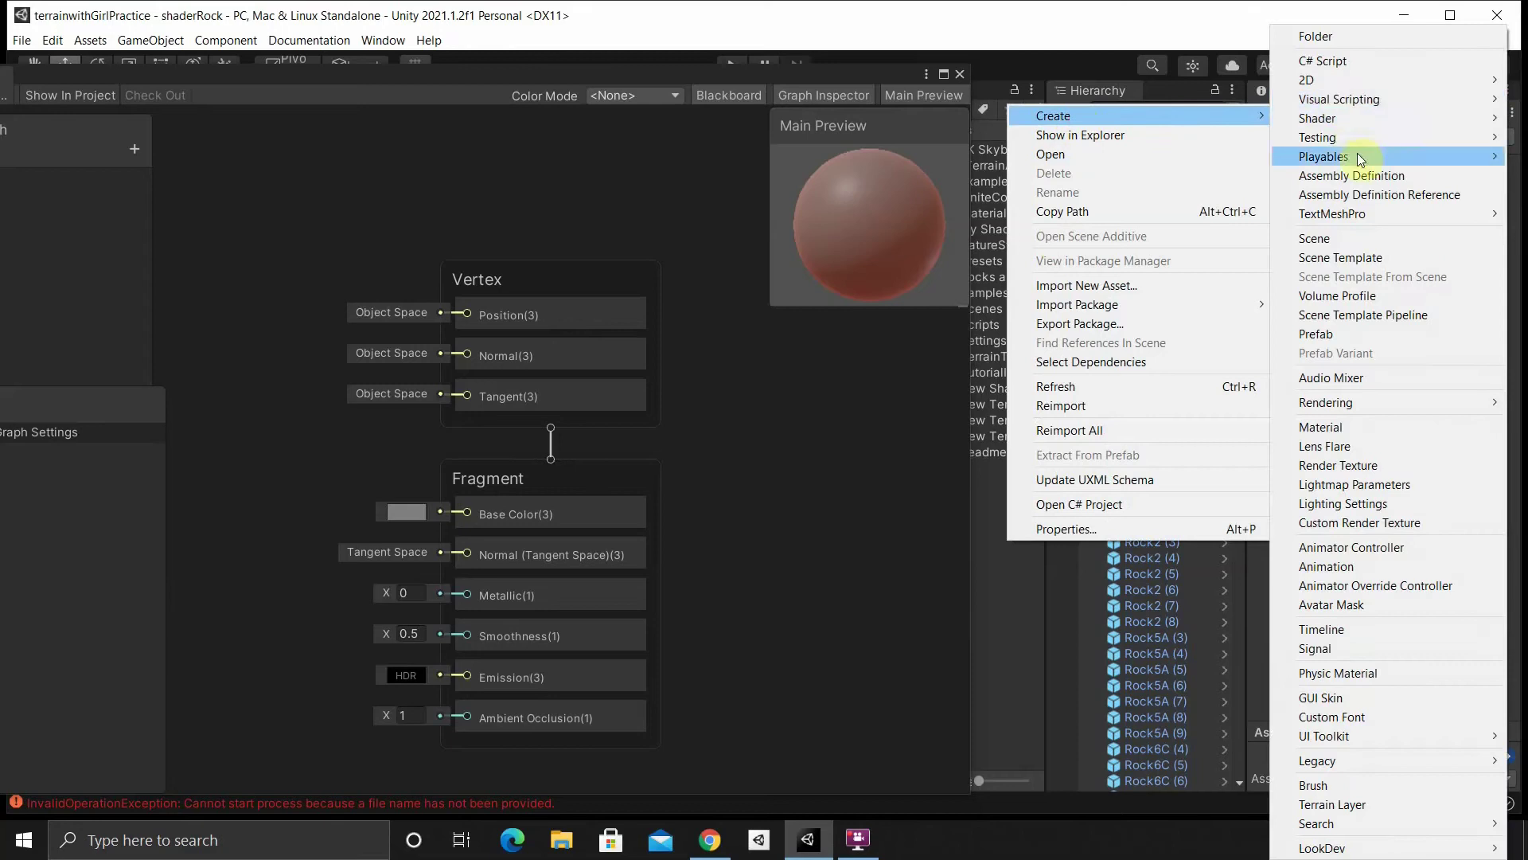
{"action": "mouse_move", "coordinate": [1274, 122]}
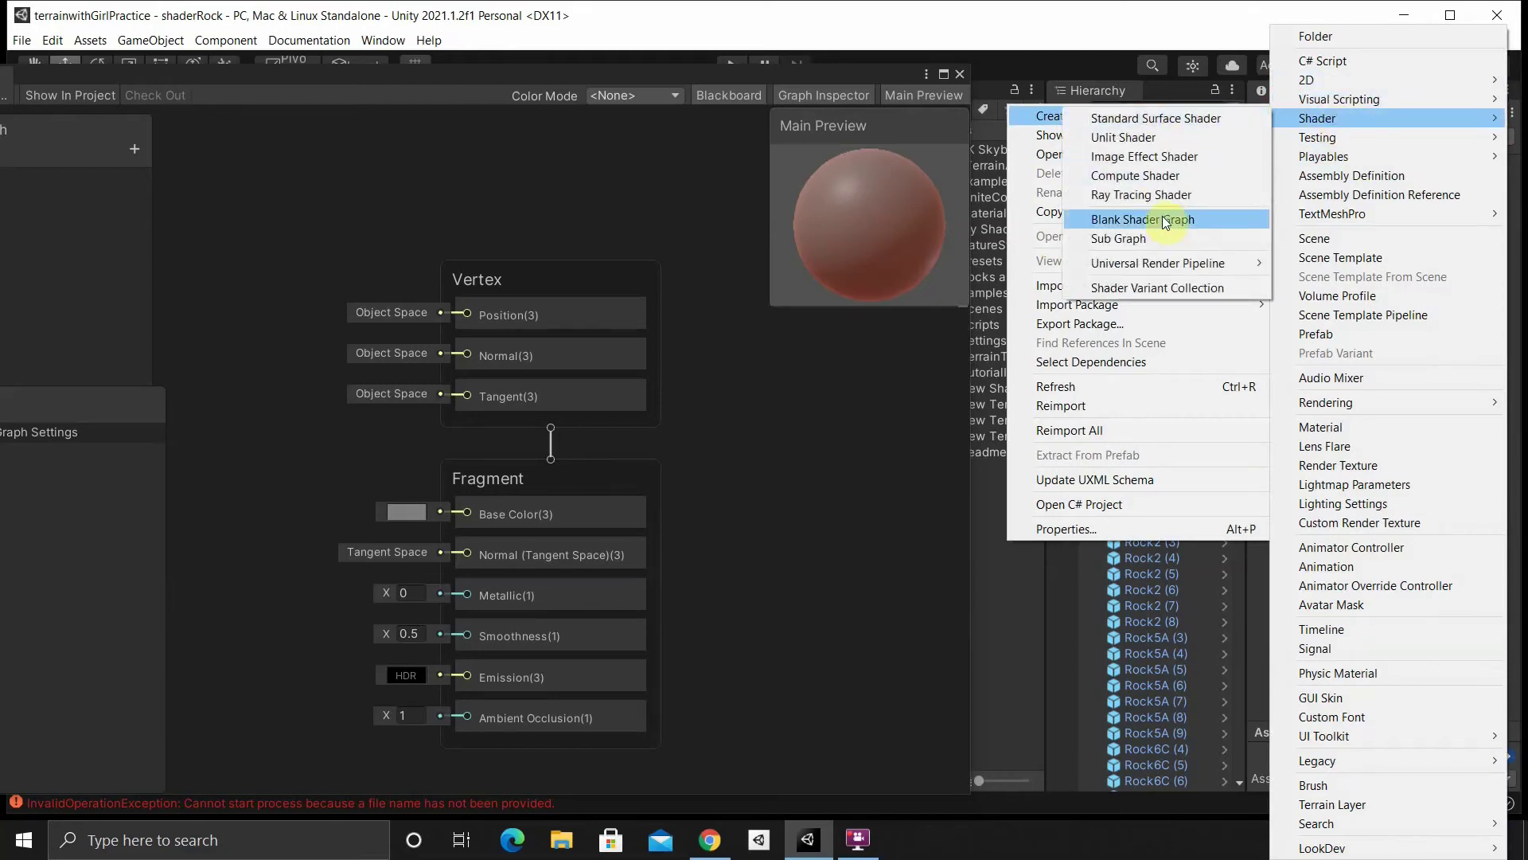
{"action": "mouse_move", "coordinate": [1178, 263]}
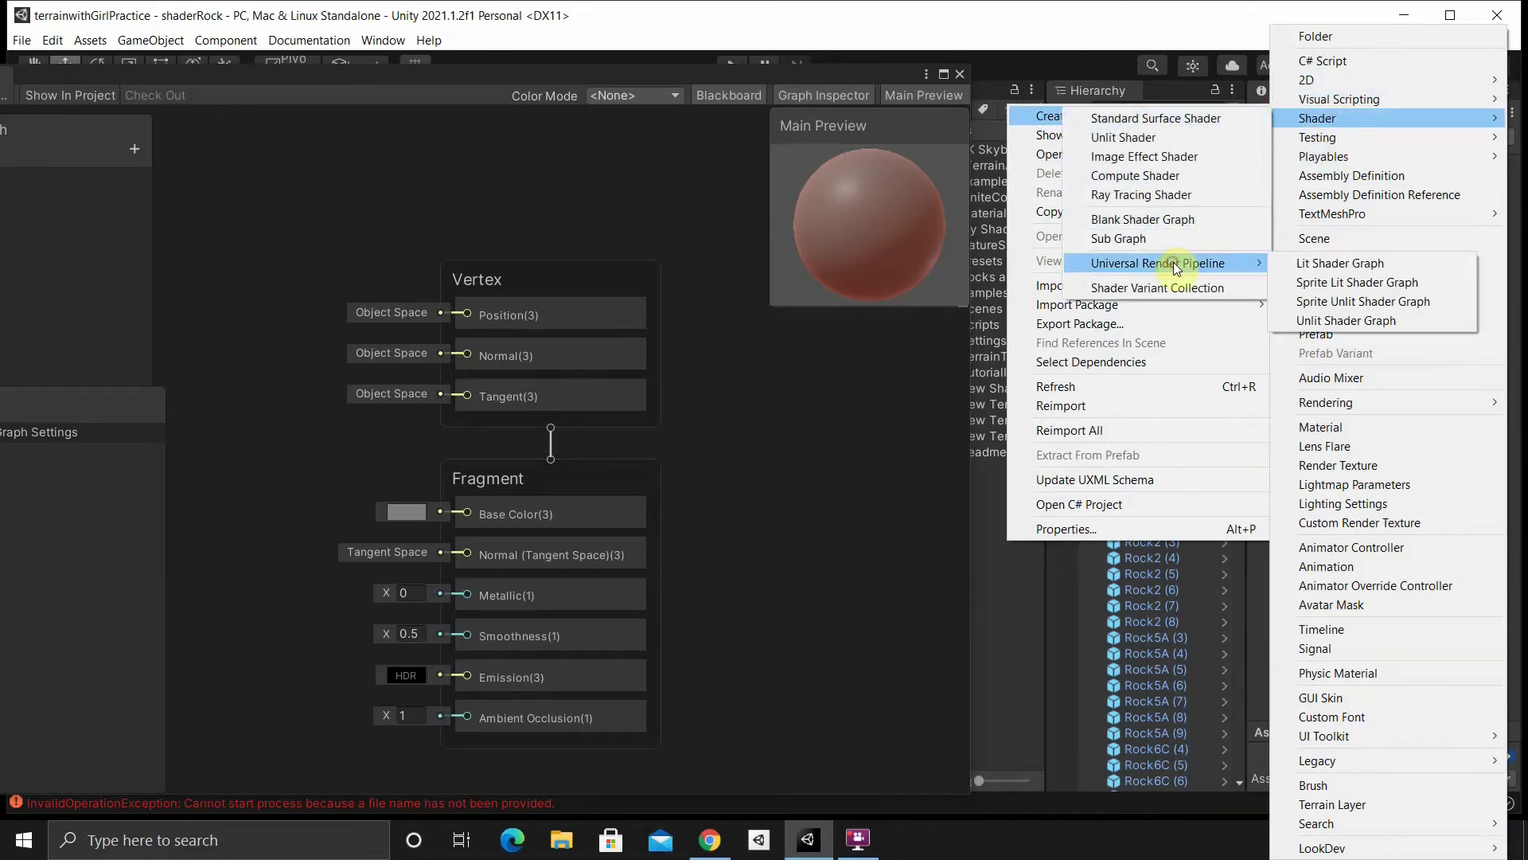
{"action": "left_click", "coordinate": [1348, 265]}
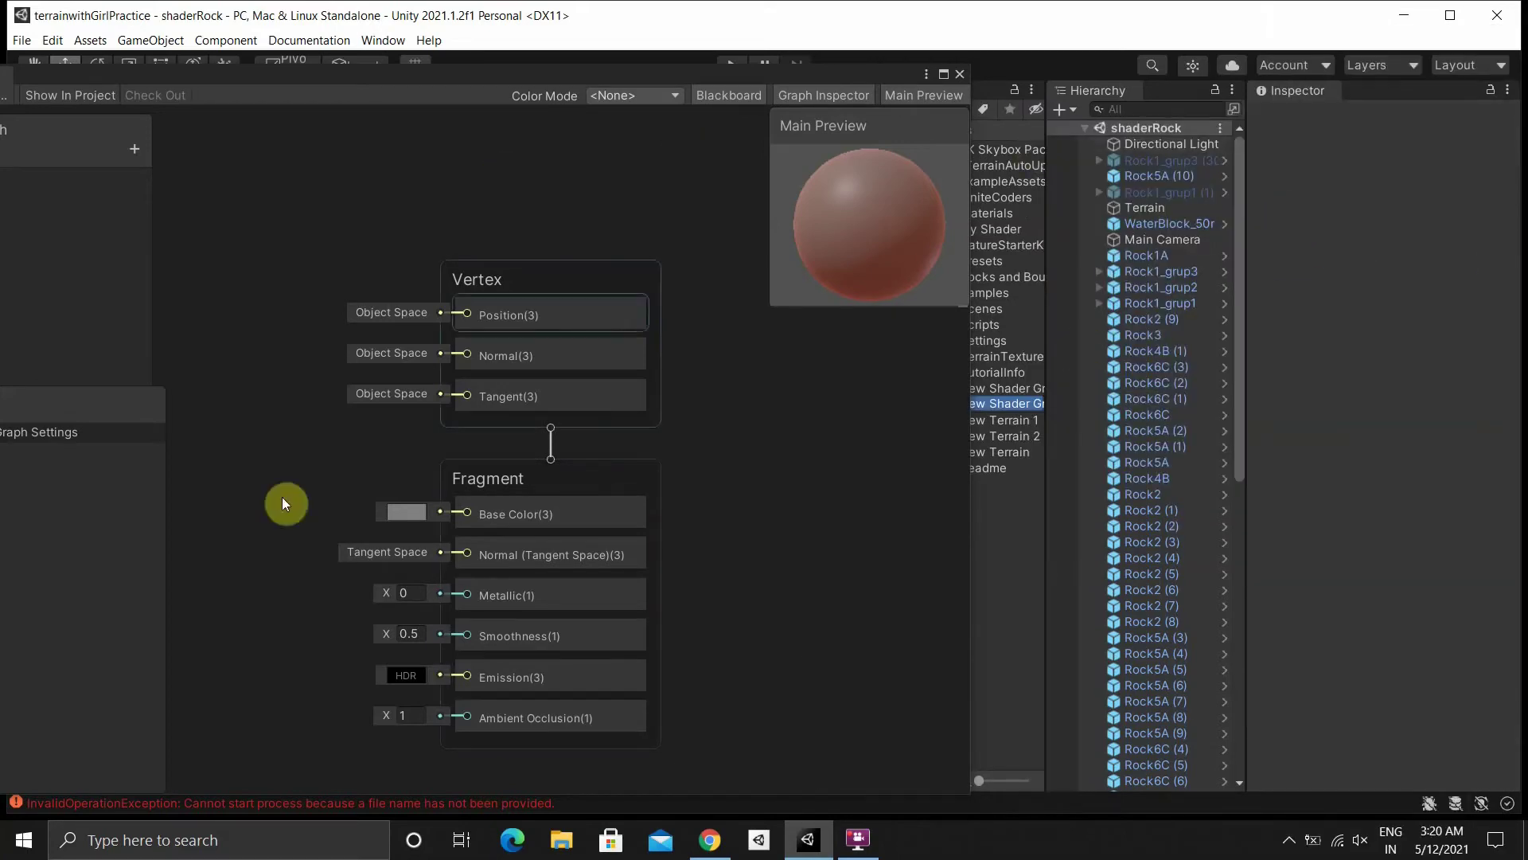
Step: Reposition the Shader Graph window so the Blackboard, Graph Inspector, Main Preview and both Vertex and Fragment blocks fit in view
{"action": "left_click_drag", "start_coordinate": [488, 69], "coordinate": [850, 44]}
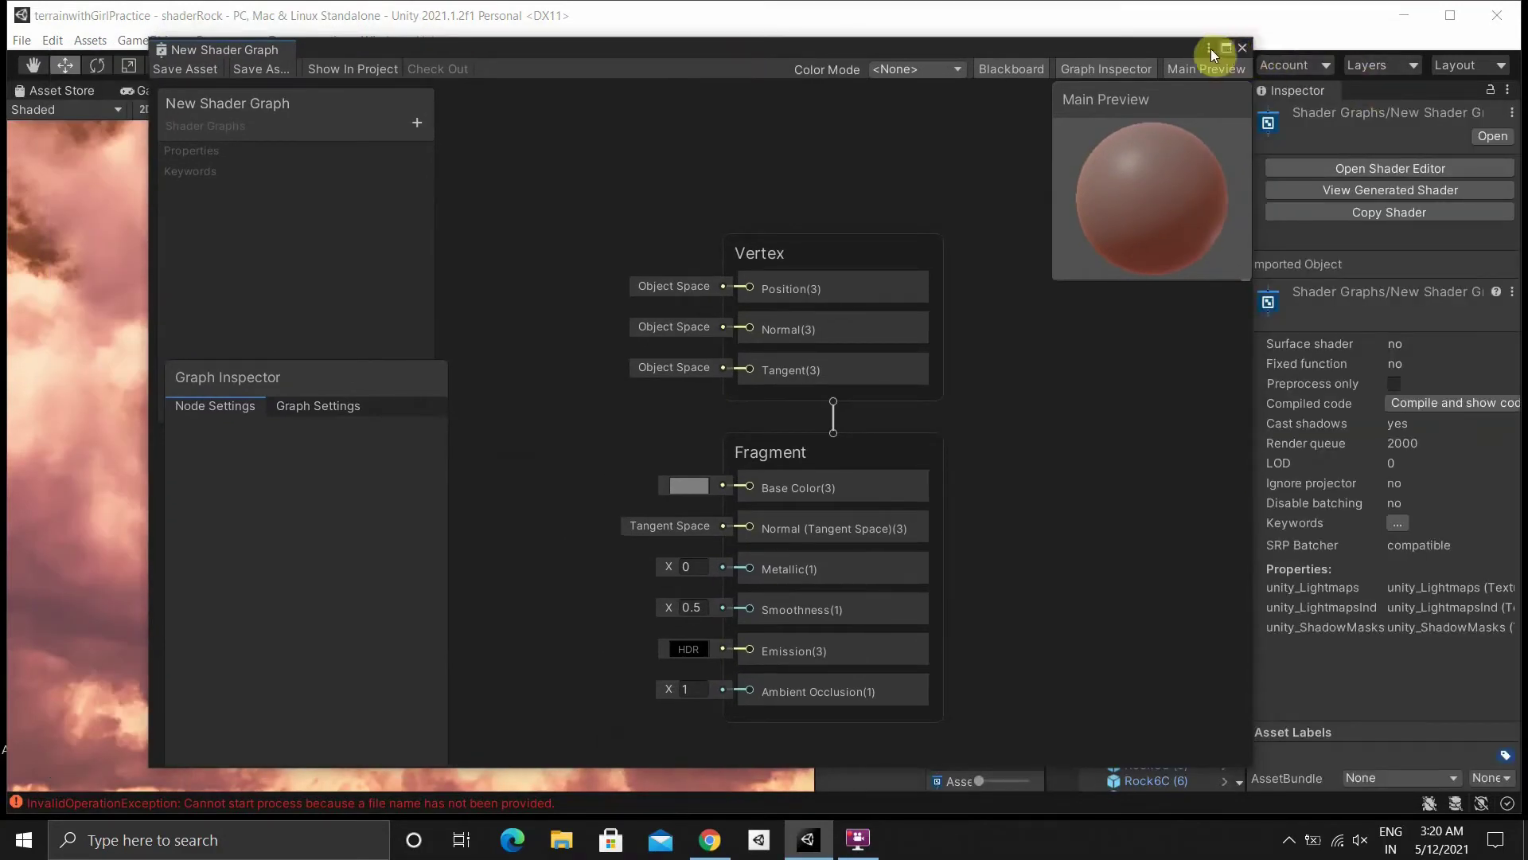
{"action": "left_click_drag", "start_coordinate": [1114, 51], "coordinate": [979, 67]}
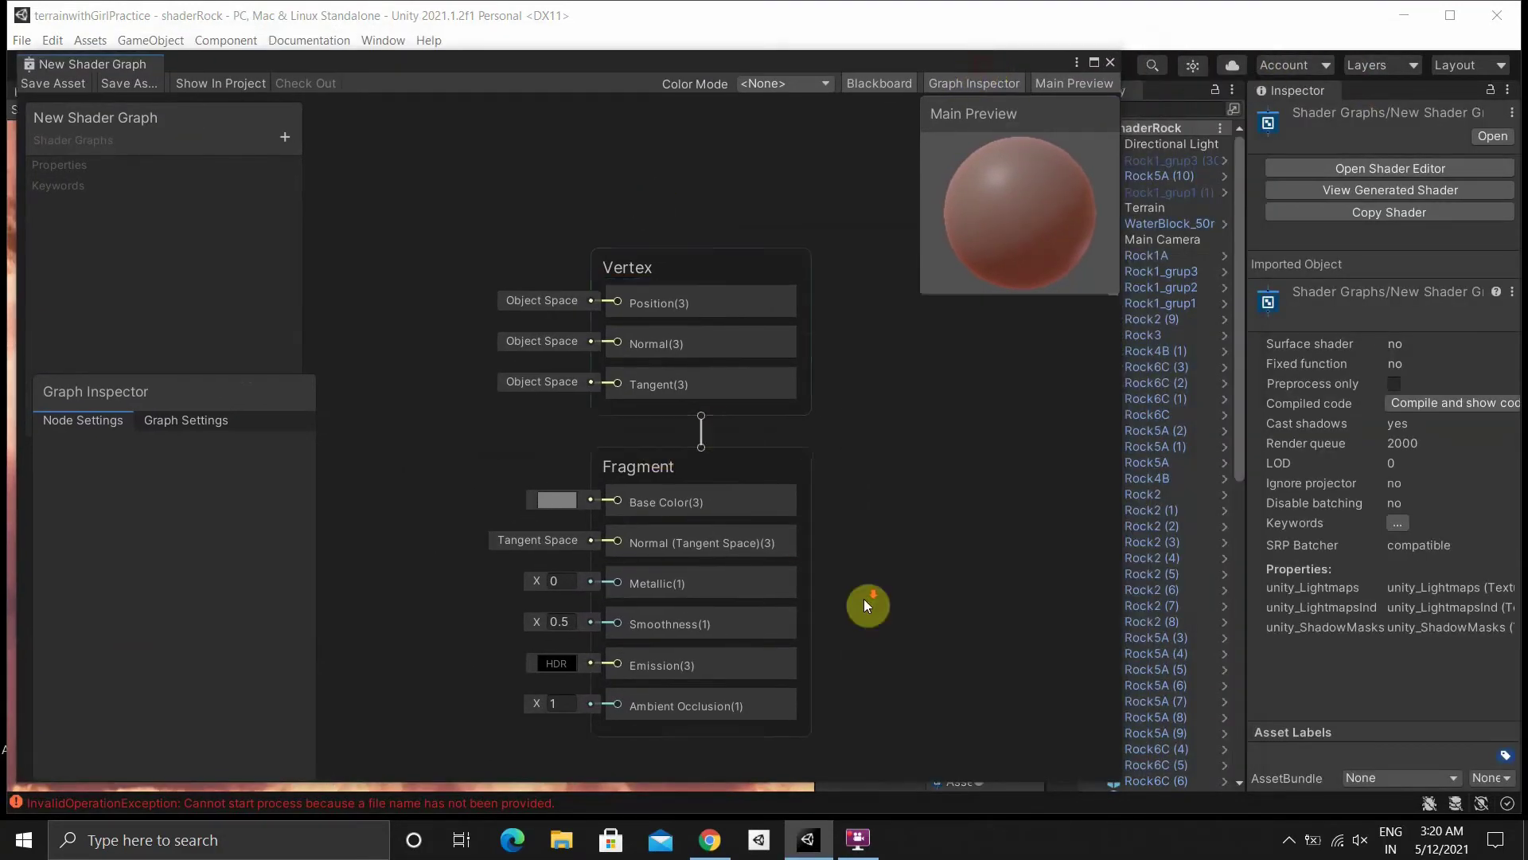
{"action": "scroll", "coordinate": [913, 682], "scroll_direction": "down", "scroll_amount": 2}
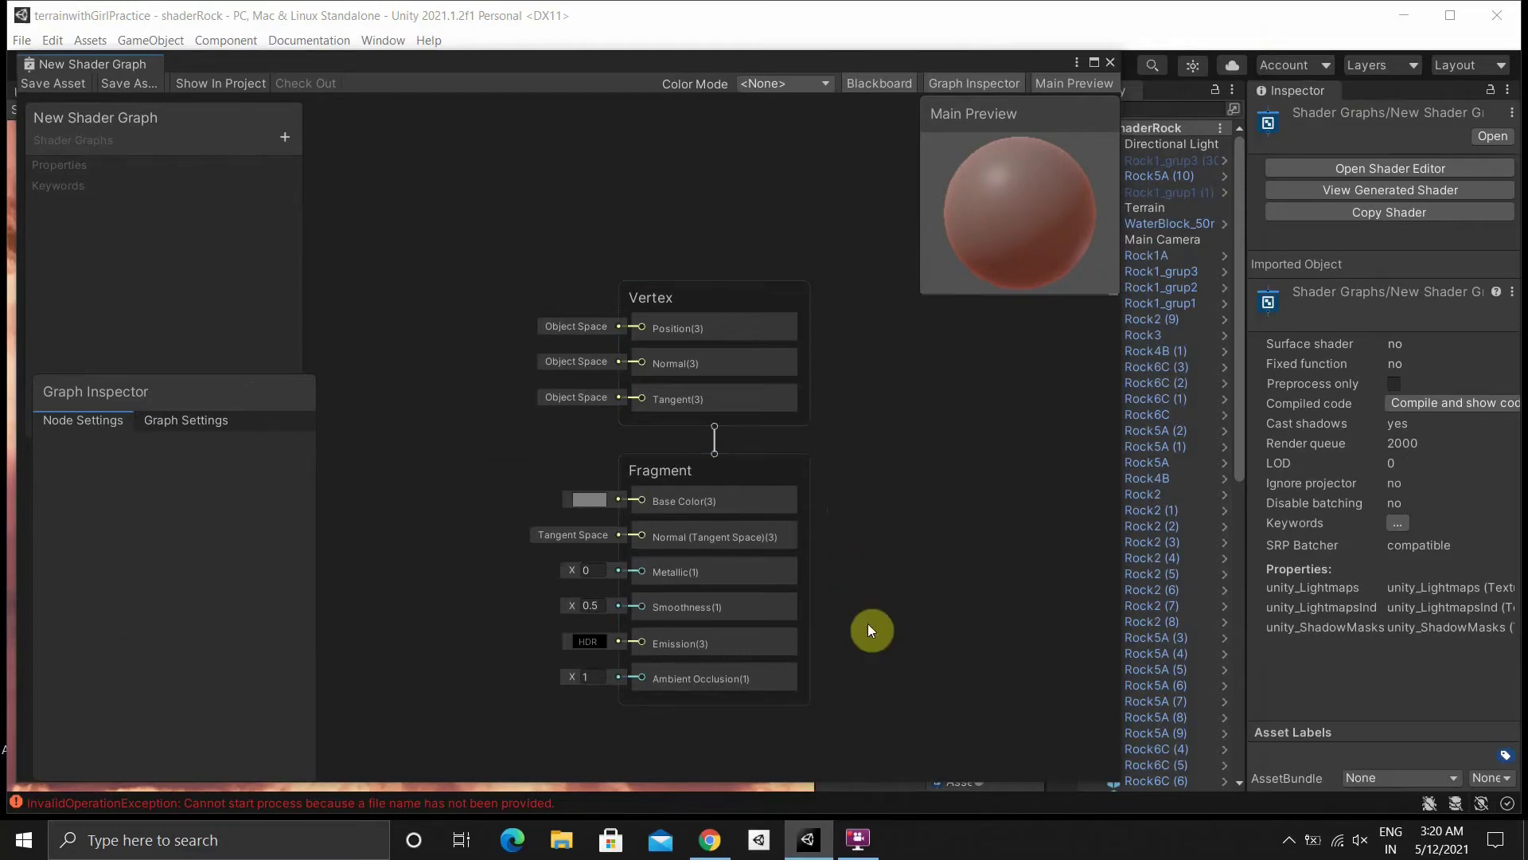
Step: Compare the old PBR Master node image in Chrome's search results with the Vertex and Fragment blocks of the Unity graph
{"action": "left_click", "coordinate": [709, 840]}
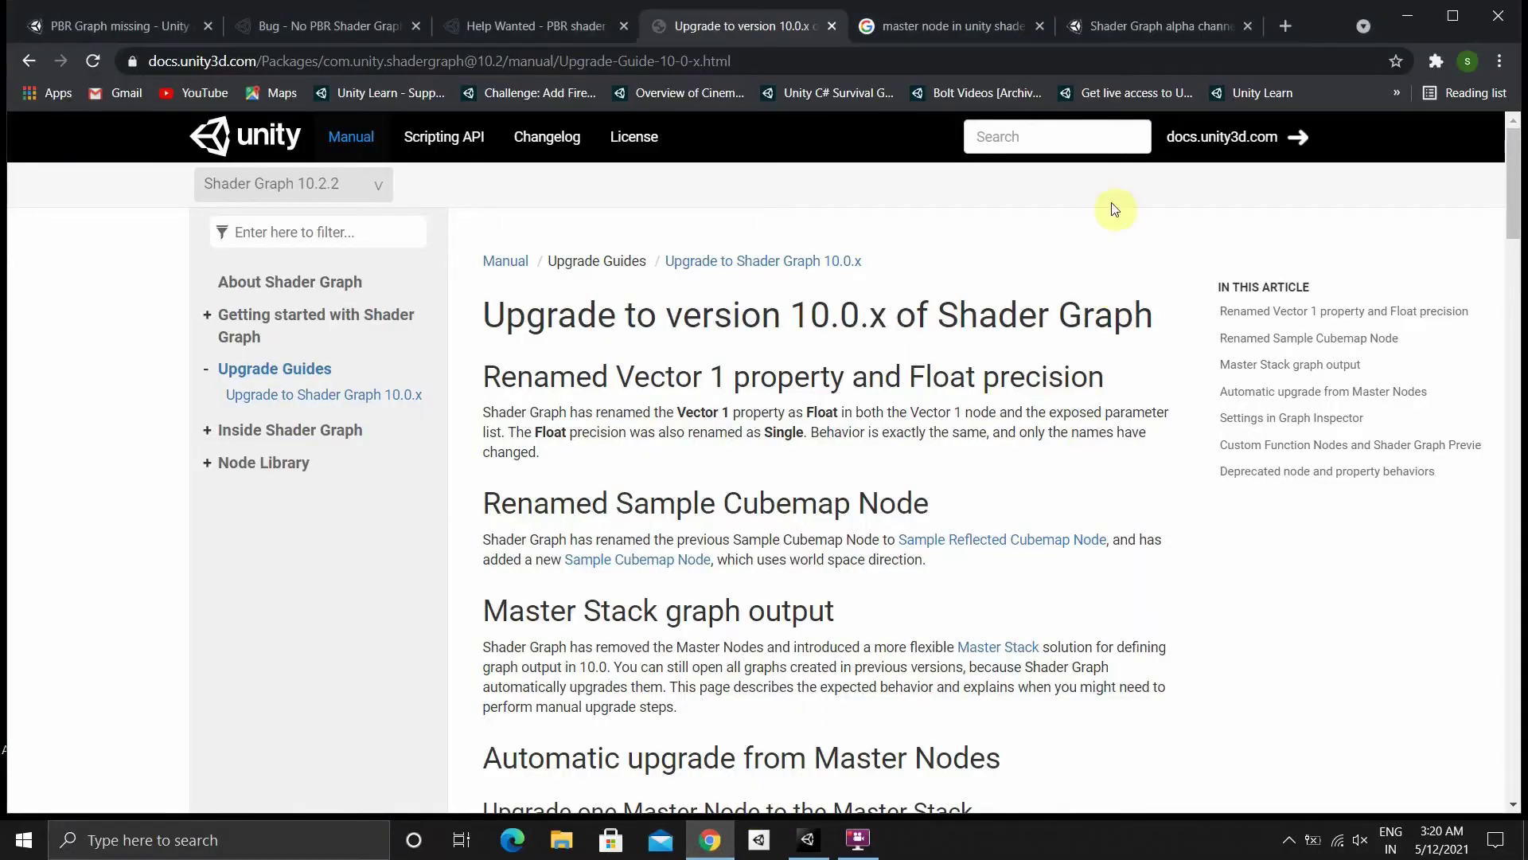
{"action": "left_click", "coordinate": [972, 27]}
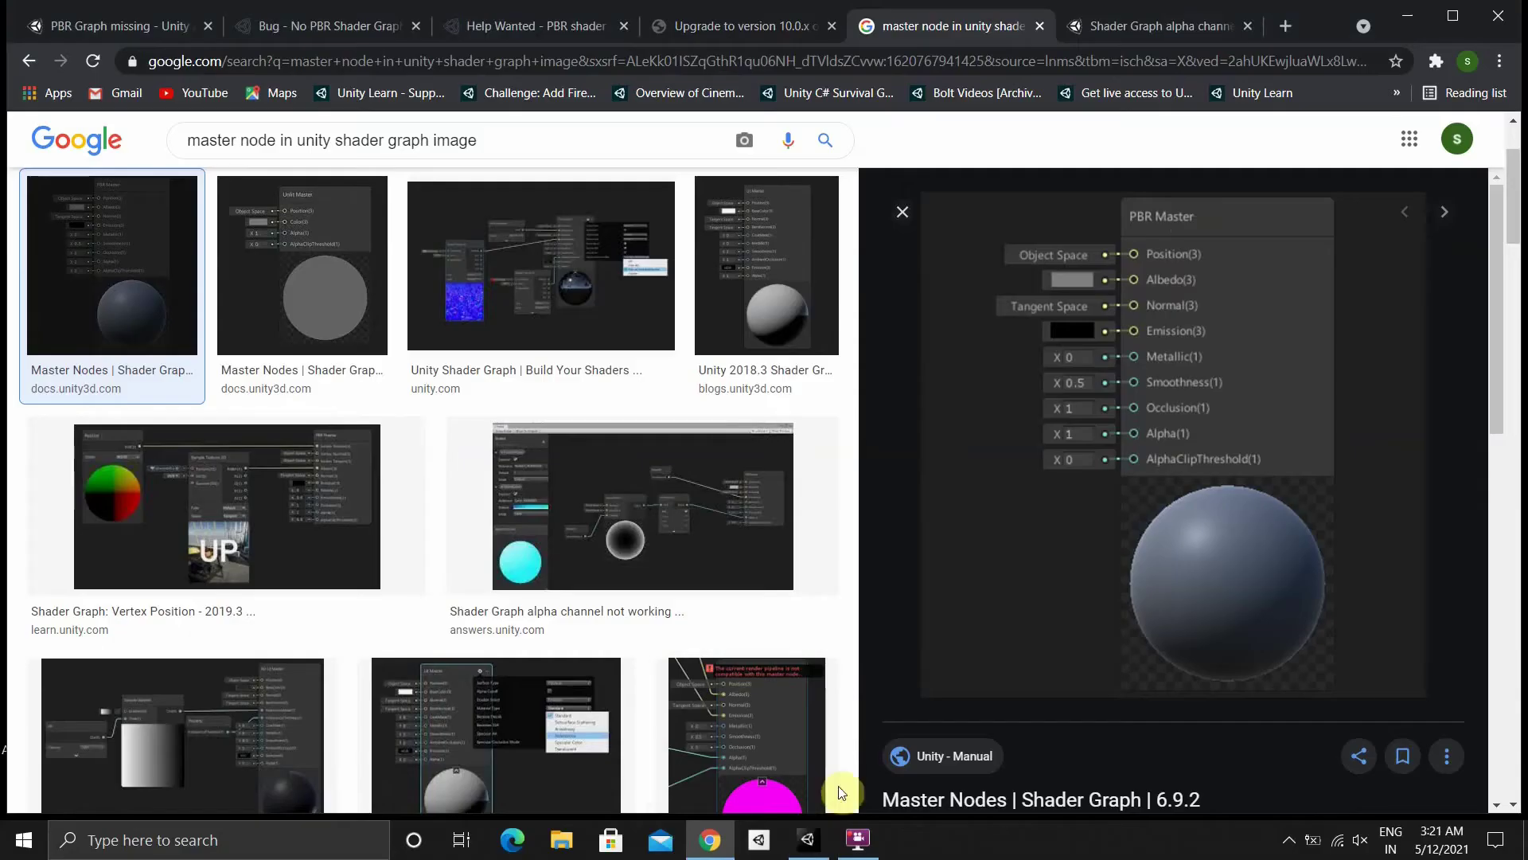
{"action": "left_click", "coordinate": [808, 839]}
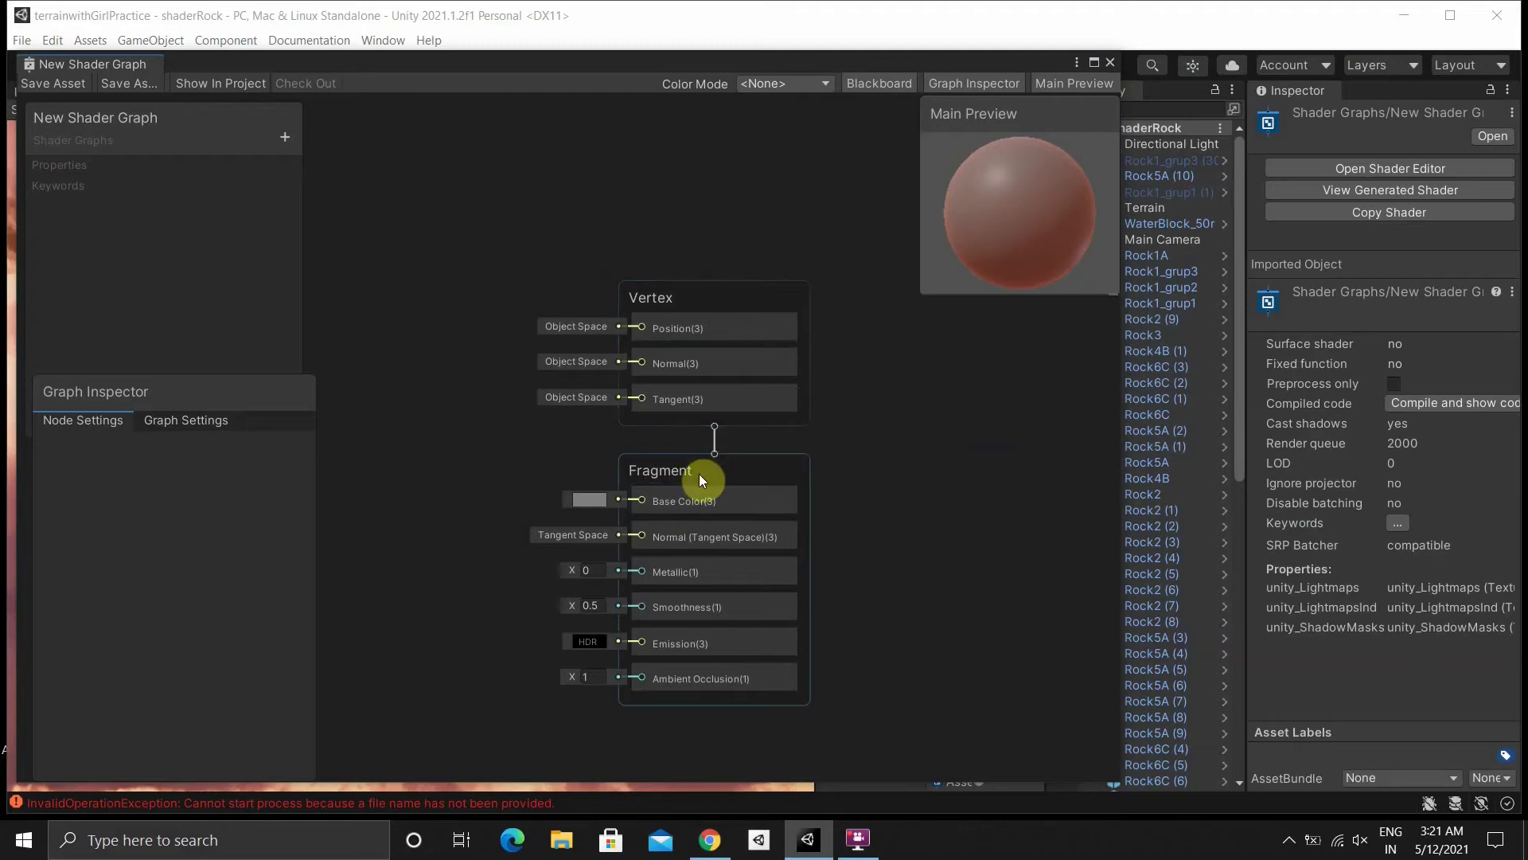
{"action": "left_click", "coordinate": [711, 838]}
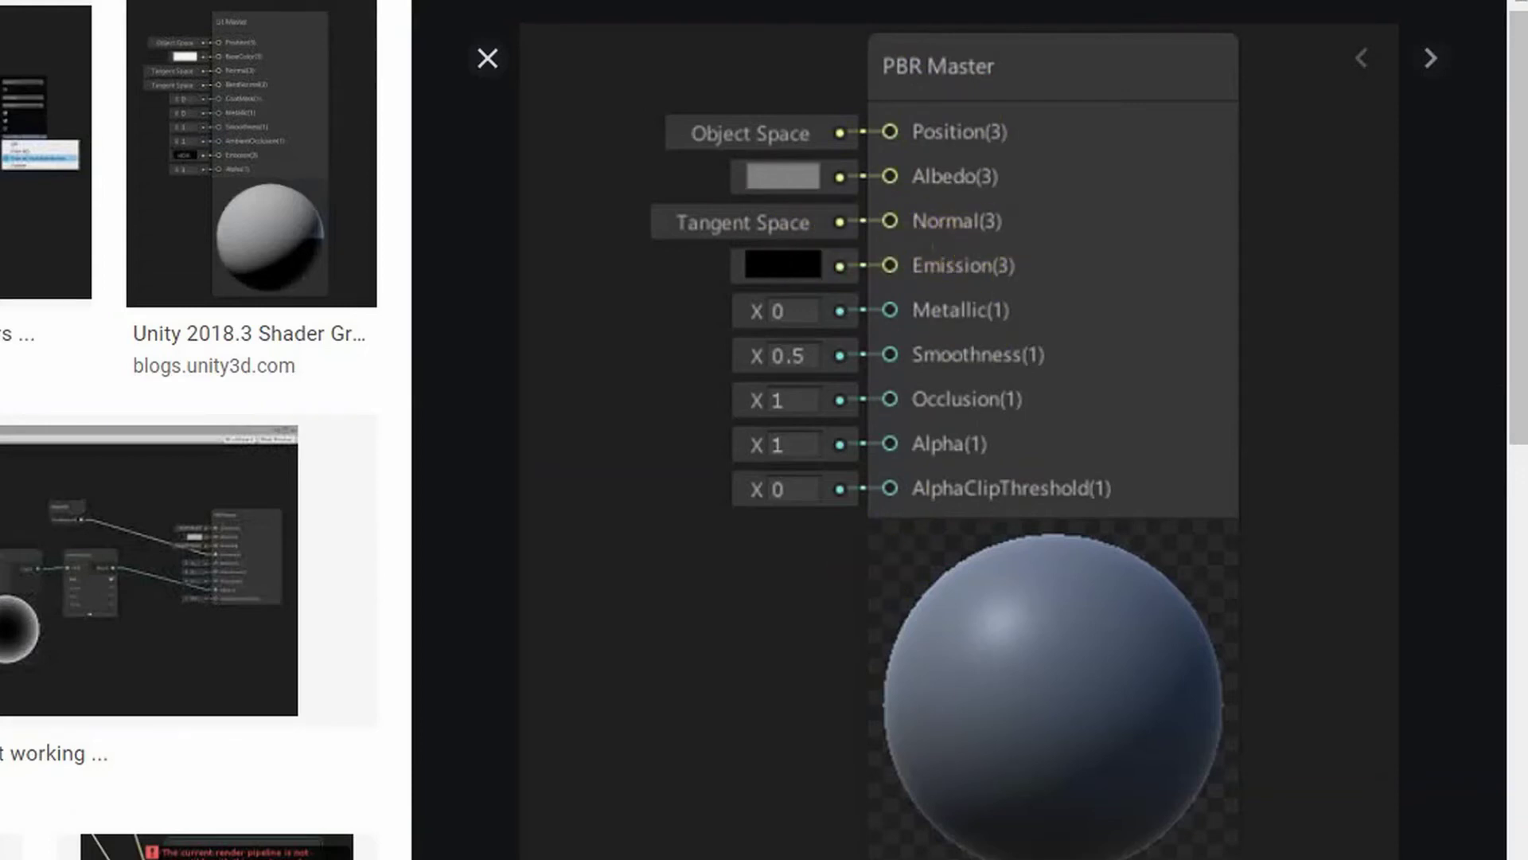
{"action": "left_click", "coordinate": [808, 839]}
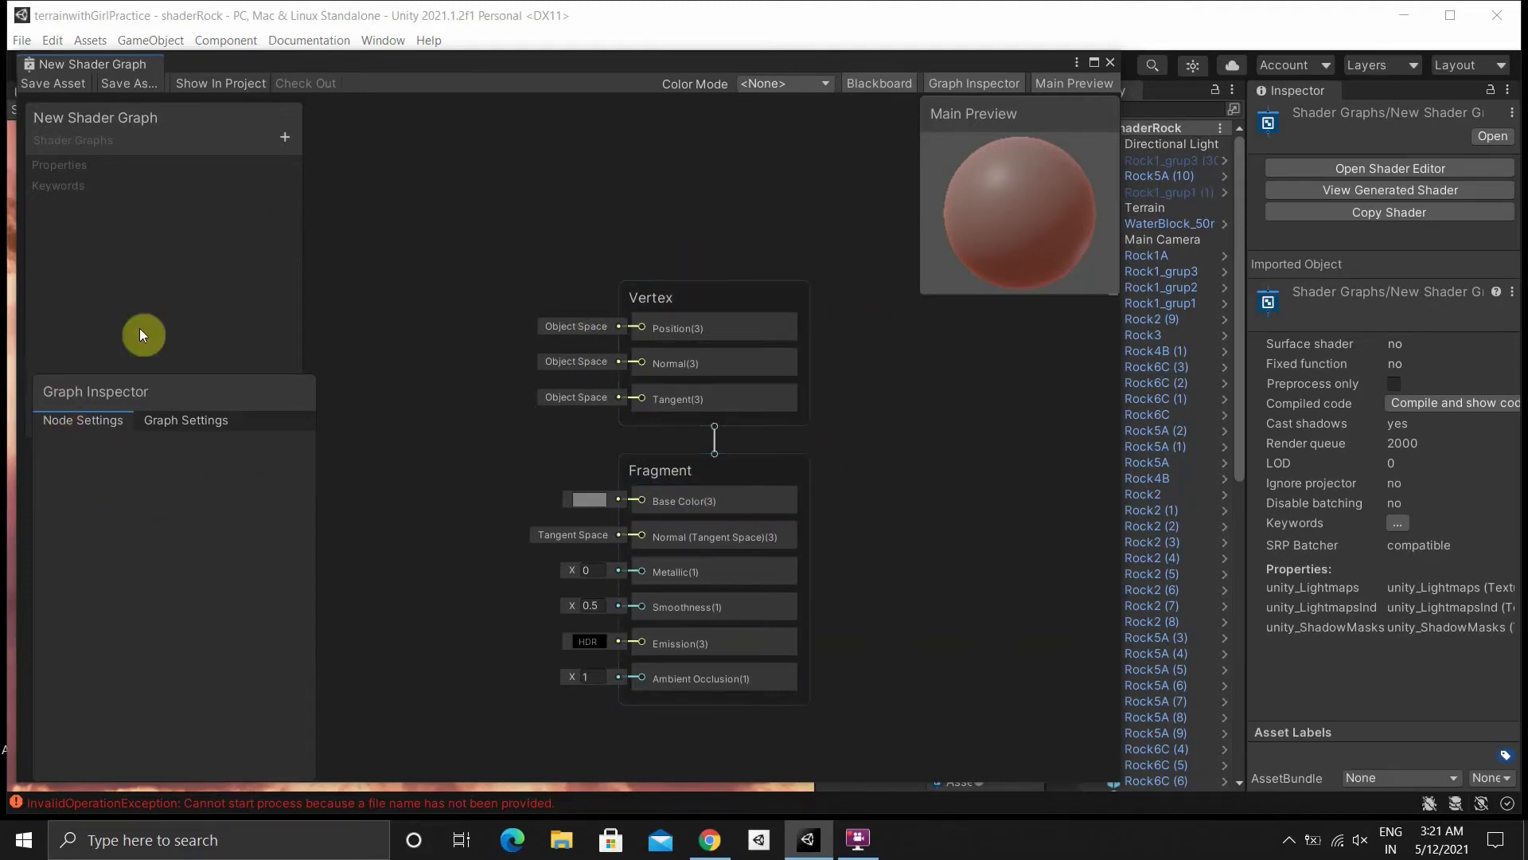
Step: Display the Graph Settings in the Graph Inspector and align the inspector beneath the Blackboard
{"action": "left_click", "coordinate": [190, 423]}
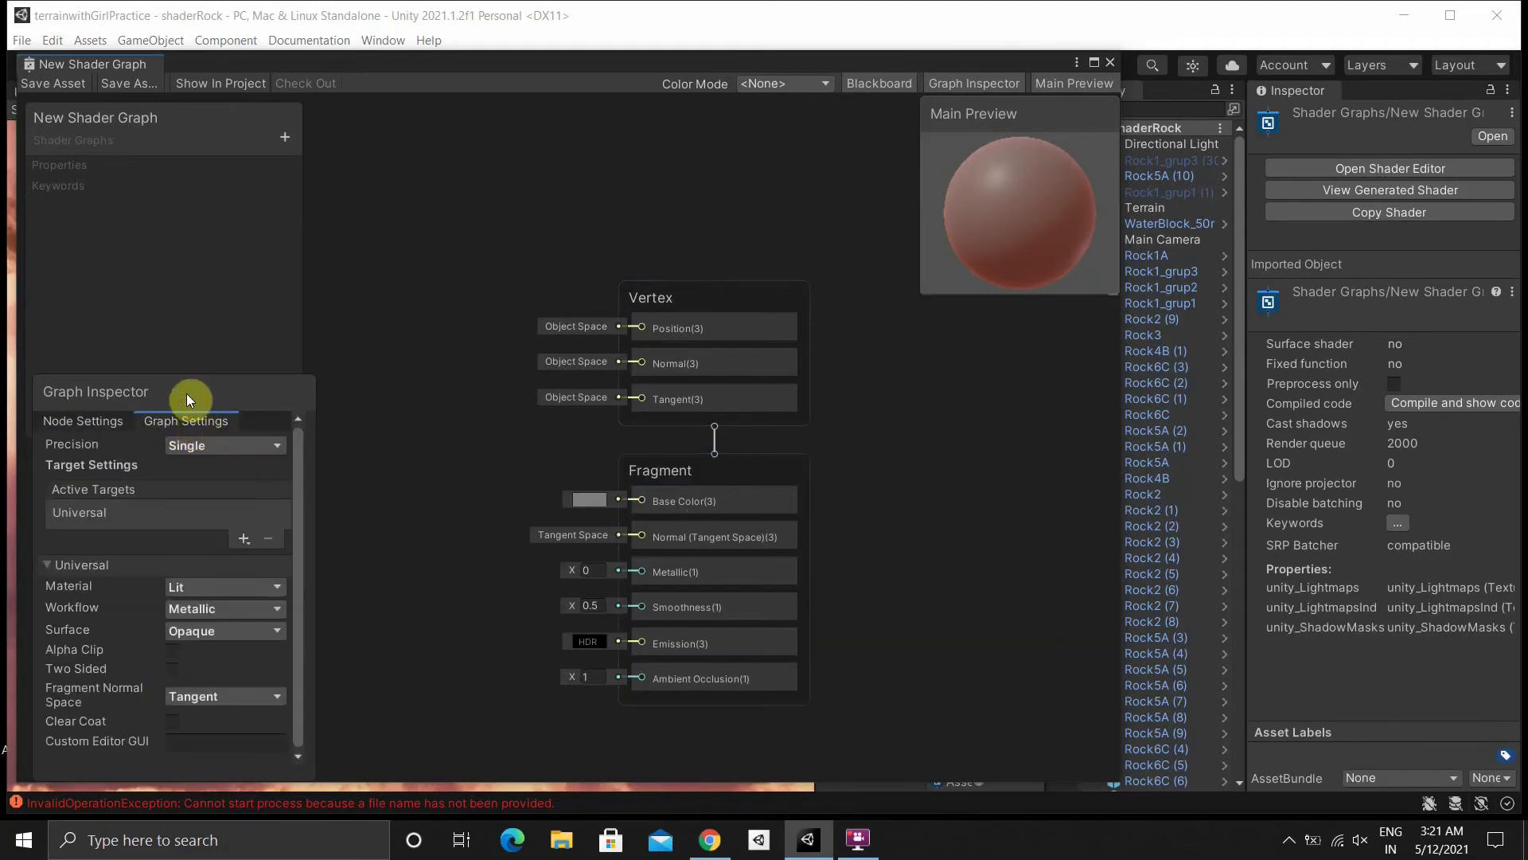
{"action": "left_click_drag", "start_coordinate": [193, 390], "coordinate": [150, 432]}
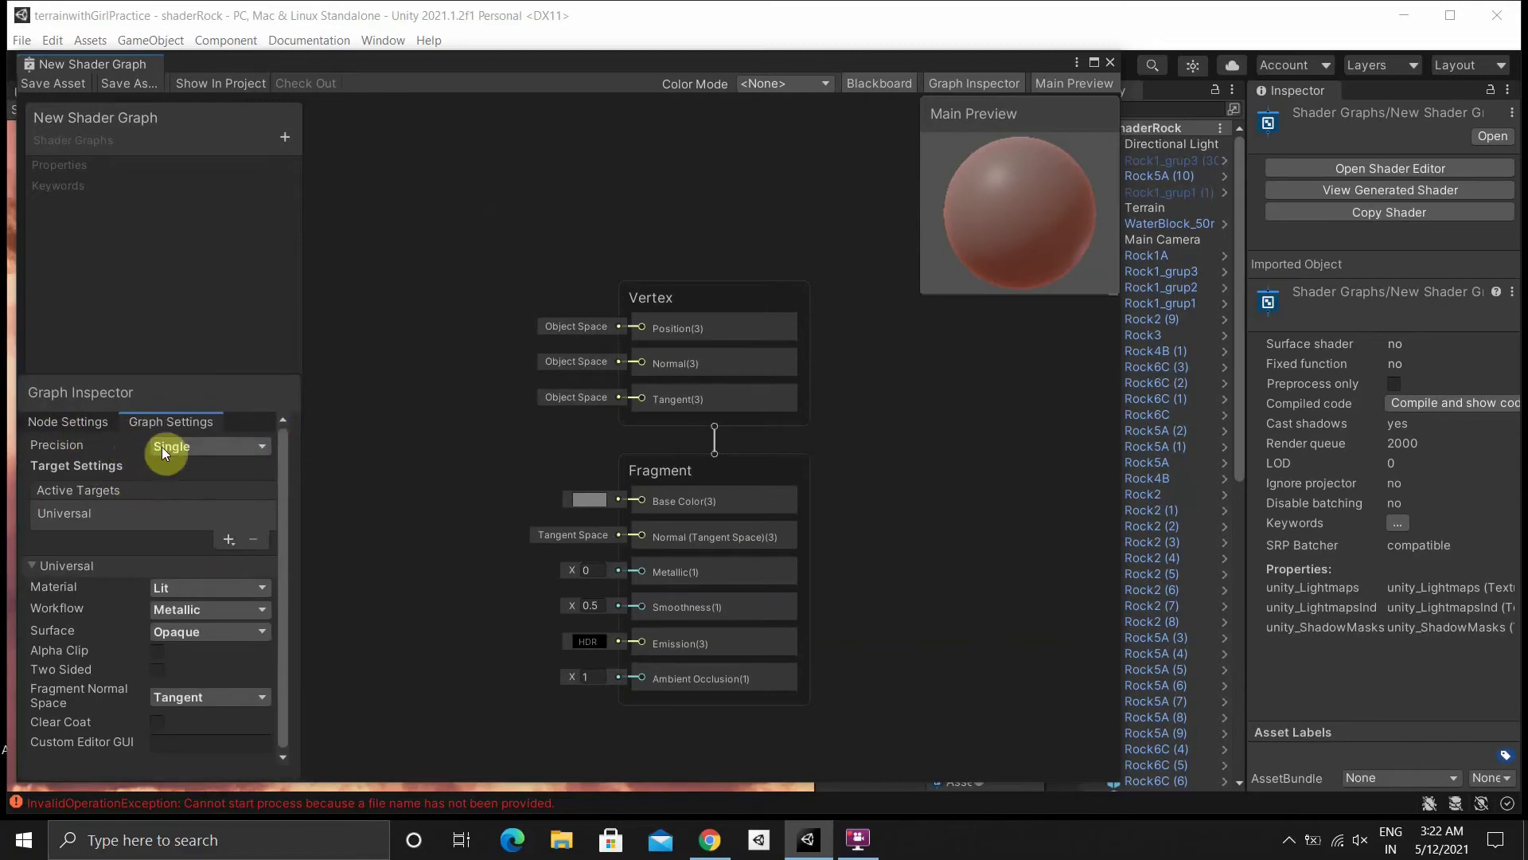
{"action": "left_click", "coordinate": [51, 422]}
{"action": "left_click", "coordinate": [162, 428]}
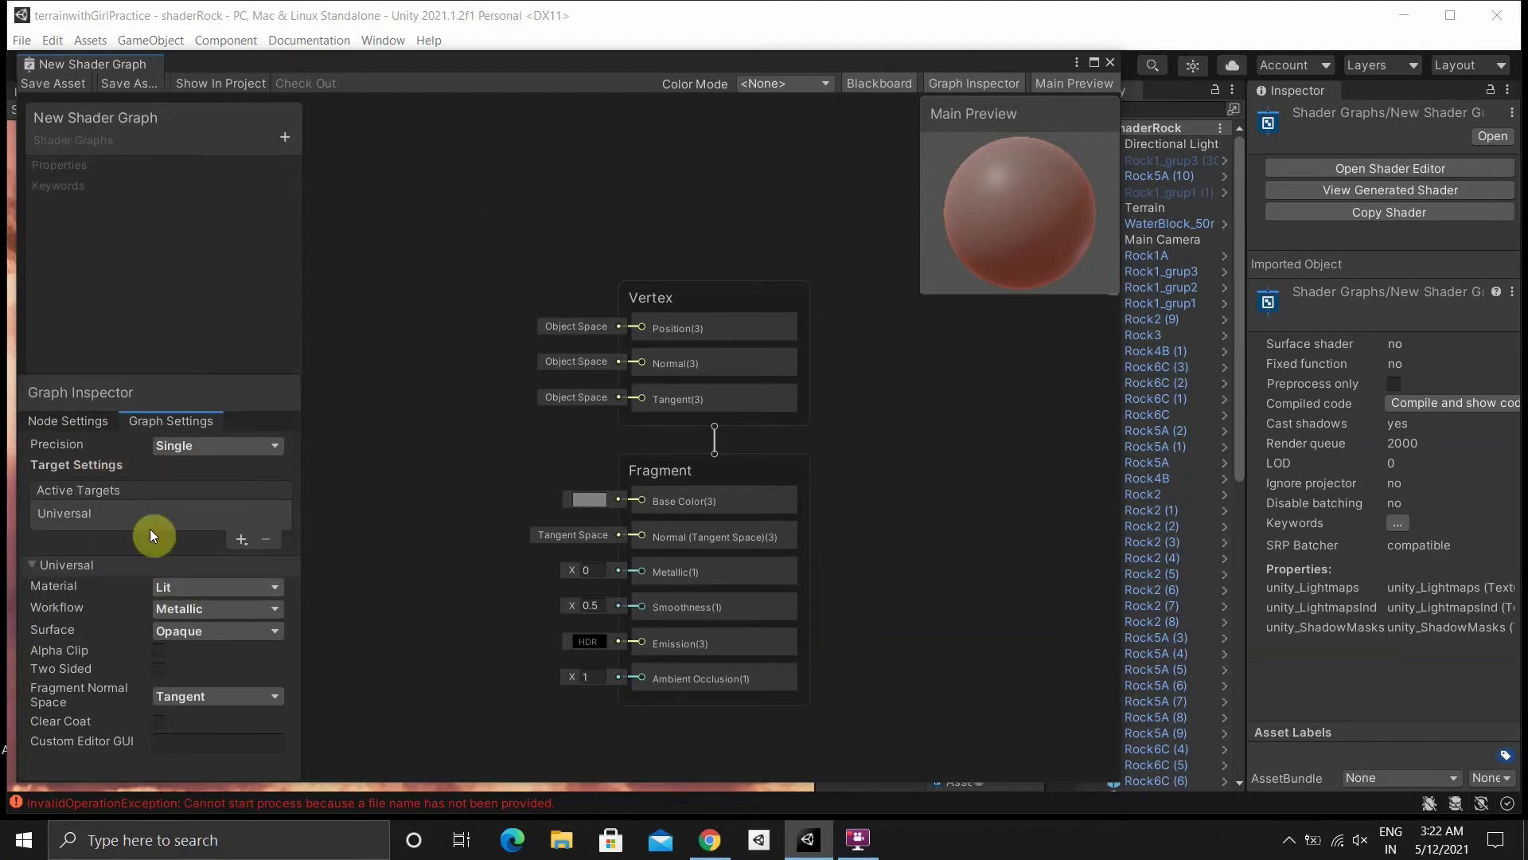
Step: Review the Material options in the Graph Settings and the property types that can be added to the Blackboard
{"action": "left_click", "coordinate": [233, 589]}
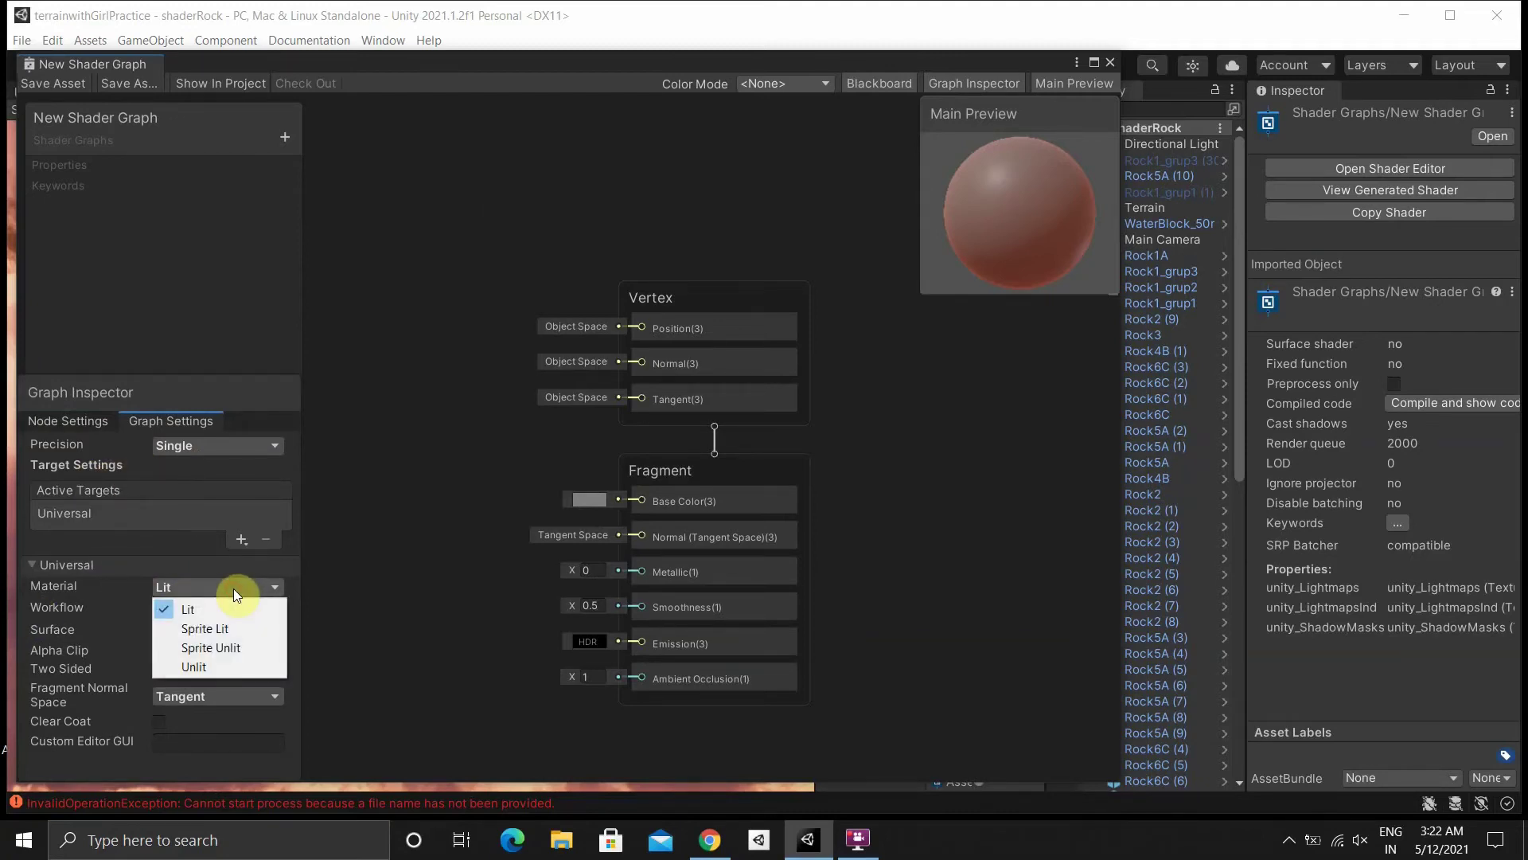
{"action": "left_click", "coordinate": [233, 589]}
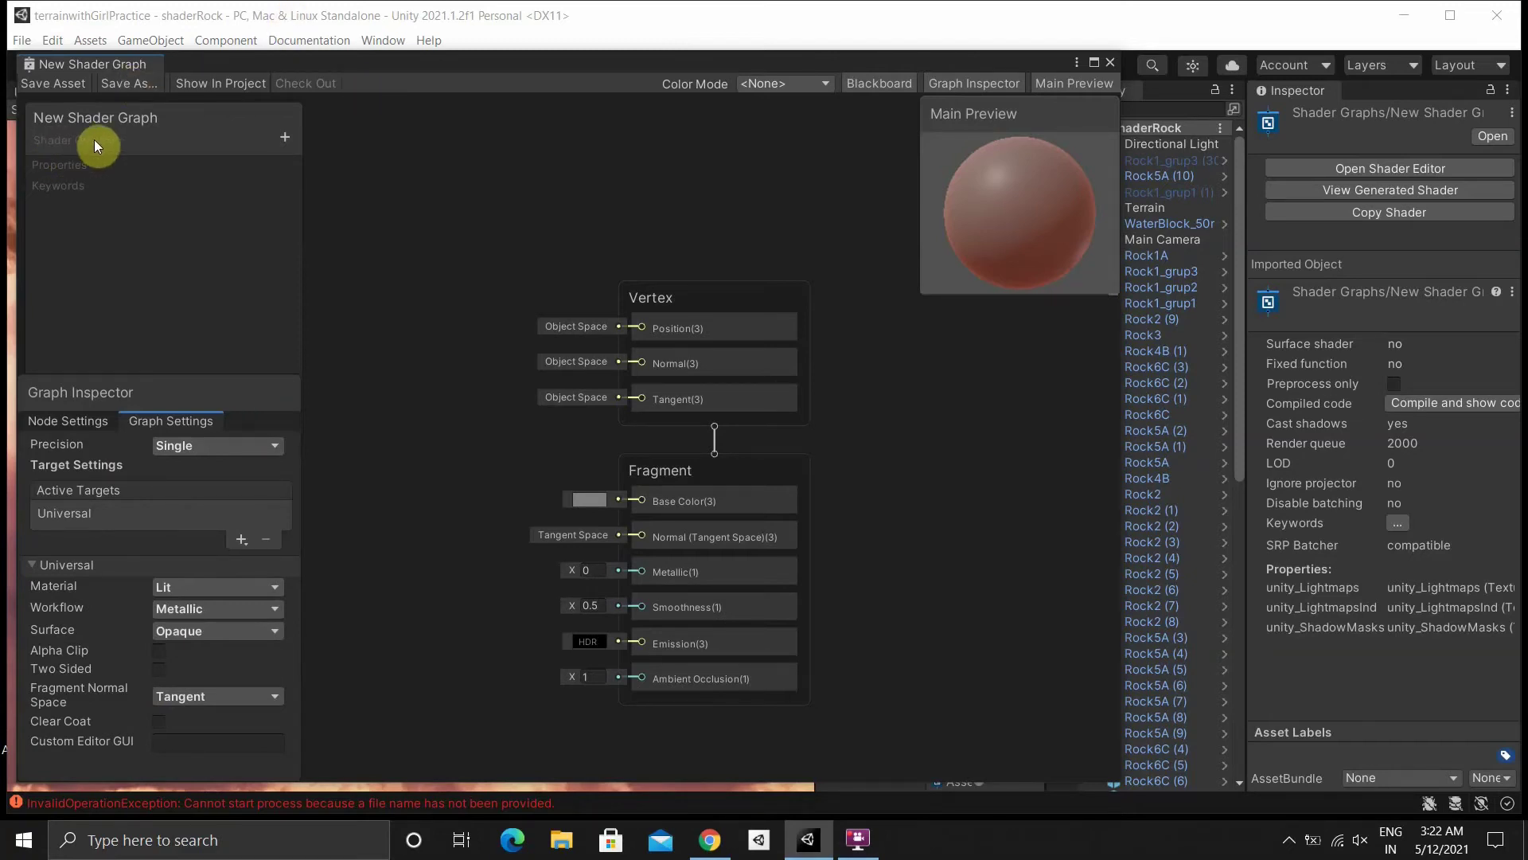
{"action": "left_click", "coordinate": [280, 143]}
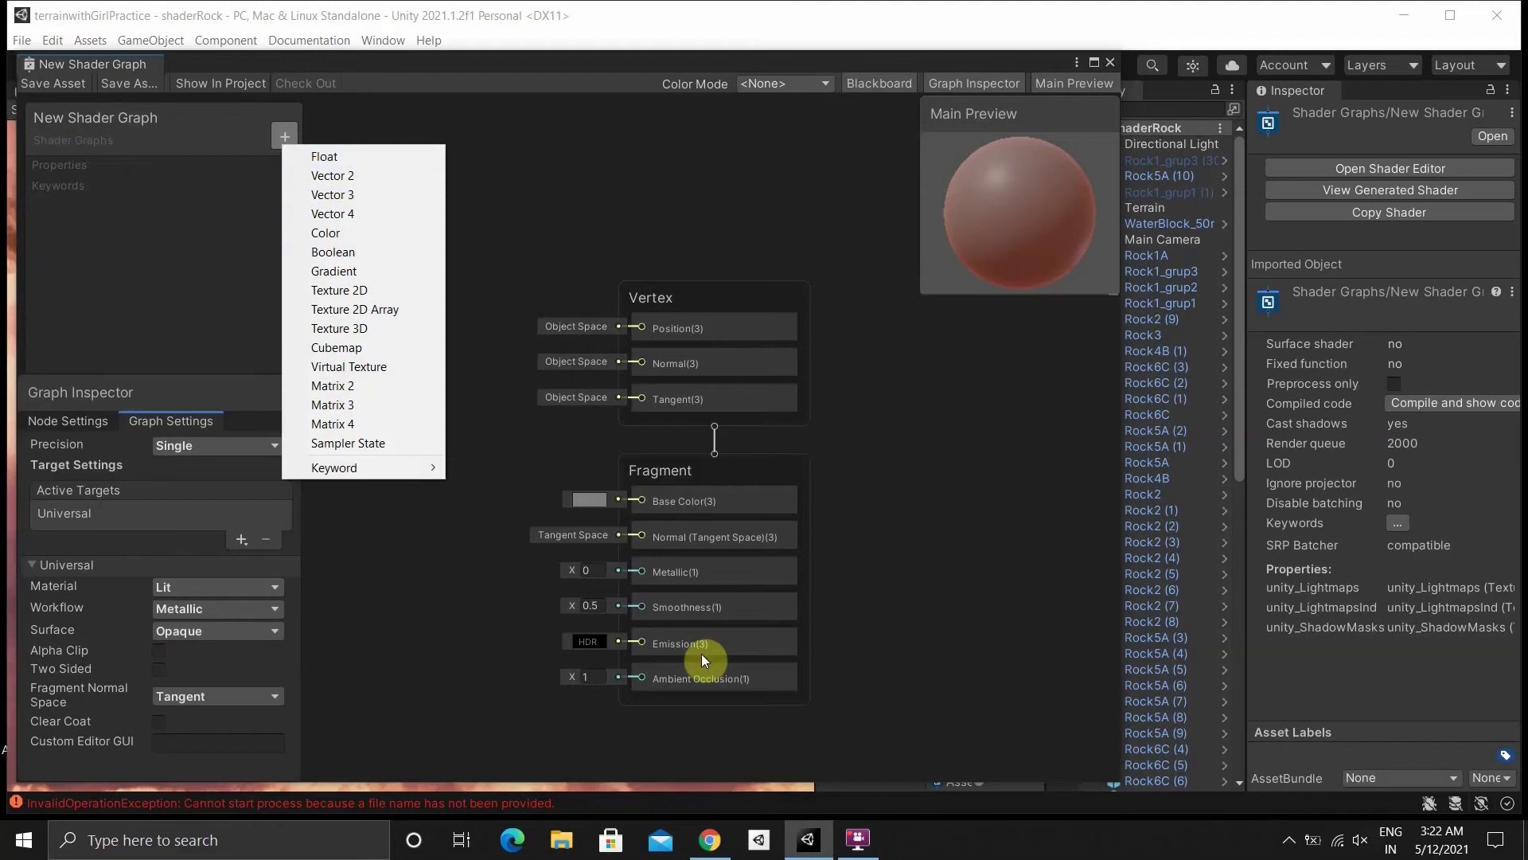
Step: Switch to Chrome and skim the Shader Graph 10.0.x upgrade guide through to its end and back to its beginning
{"action": "left_click", "coordinate": [710, 840]}
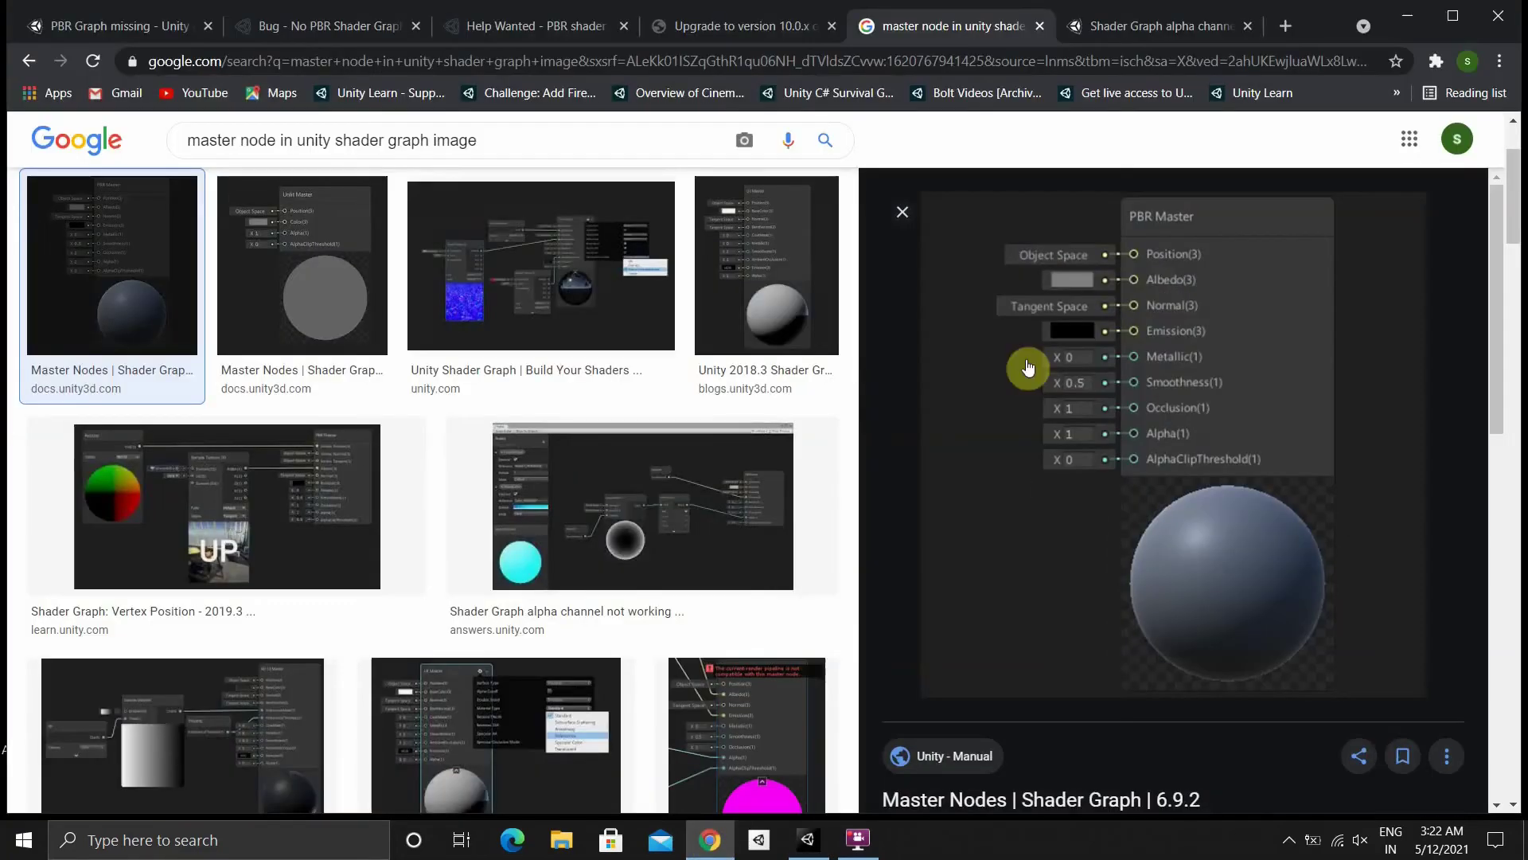
{"action": "left_click", "coordinate": [752, 32]}
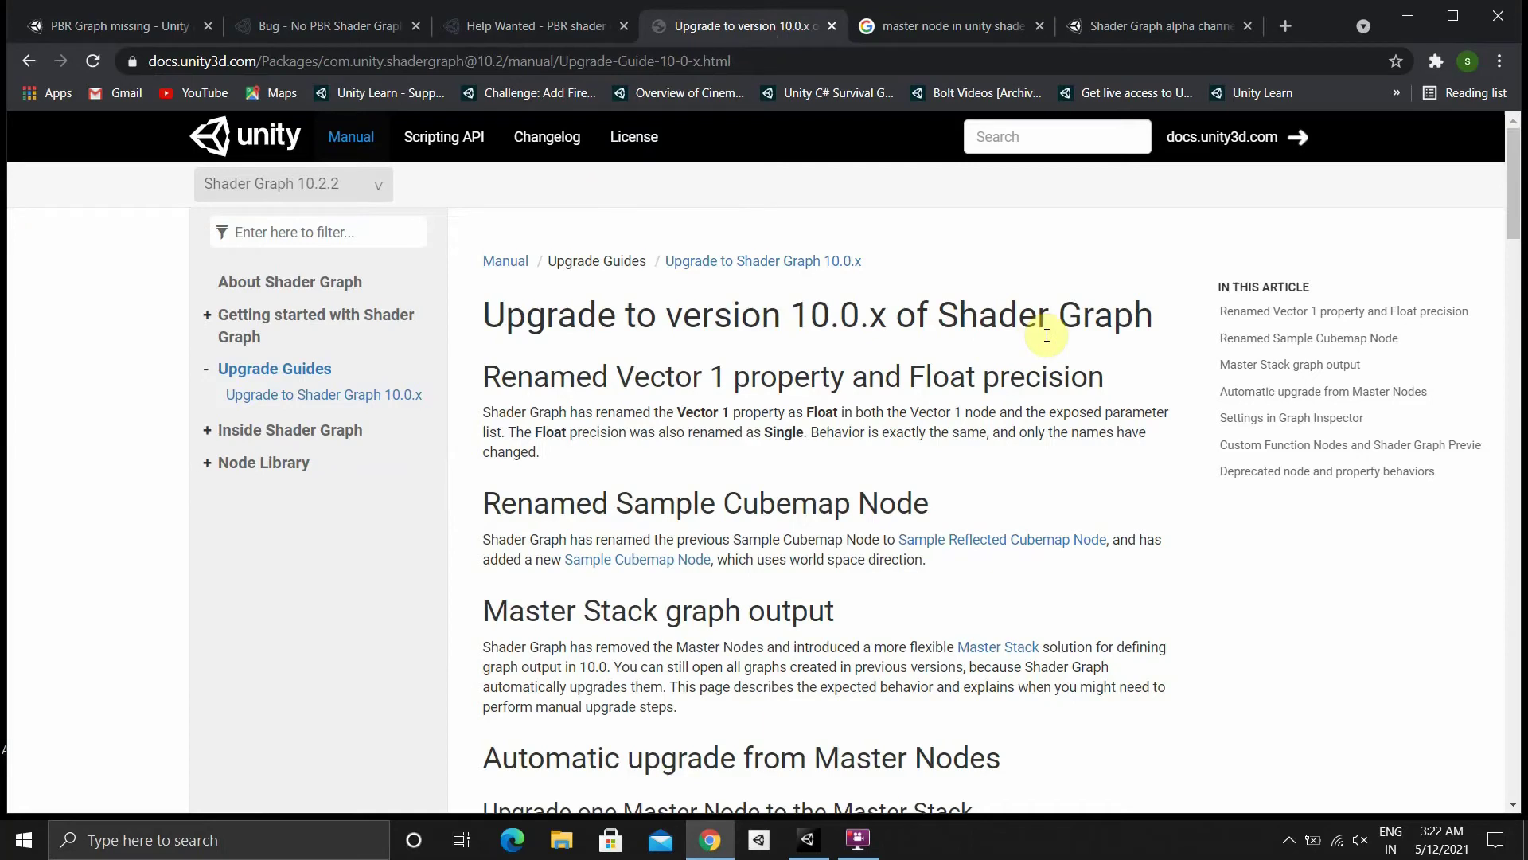
{"action": "scroll", "coordinate": [1047, 336], "scroll_direction": "down", "scroll_amount": 1}
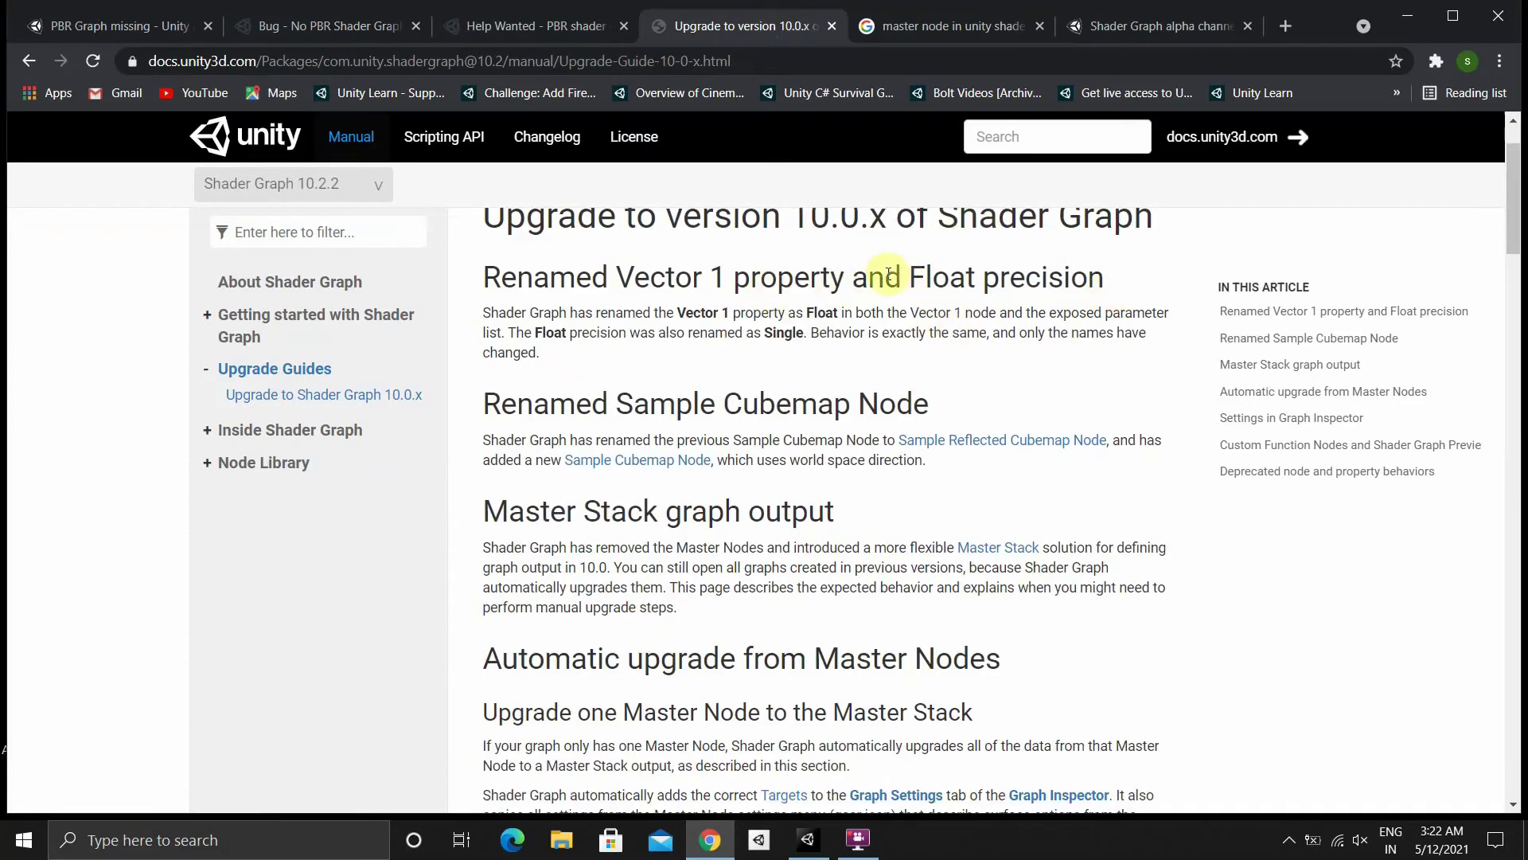
{"action": "scroll", "coordinate": [921, 381], "scroll_direction": "down", "scroll_amount": 10}
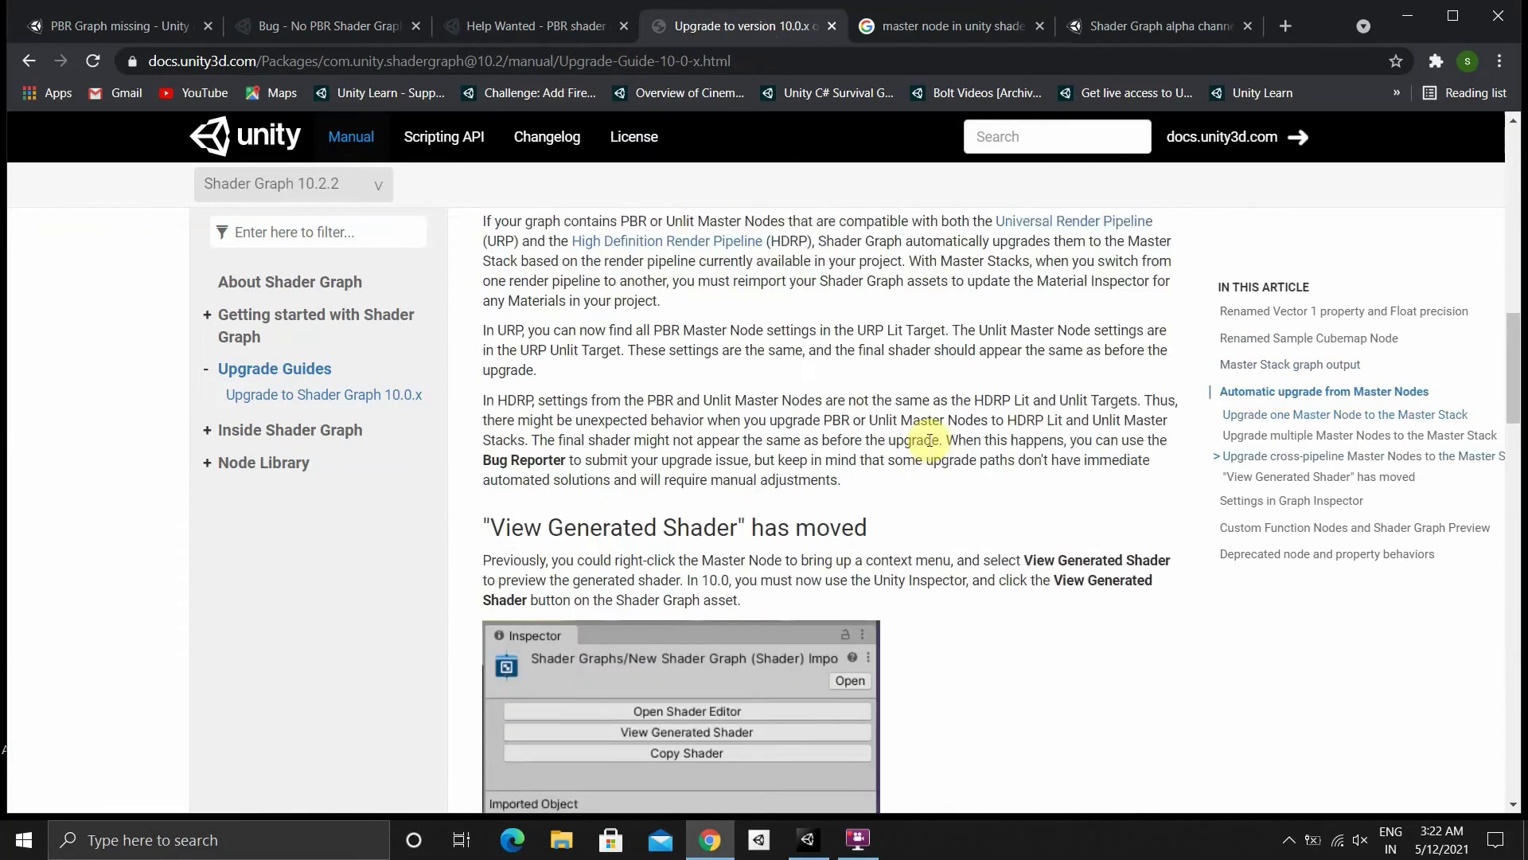
{"action": "scroll", "coordinate": [929, 446], "scroll_direction": "down", "scroll_amount": 15}
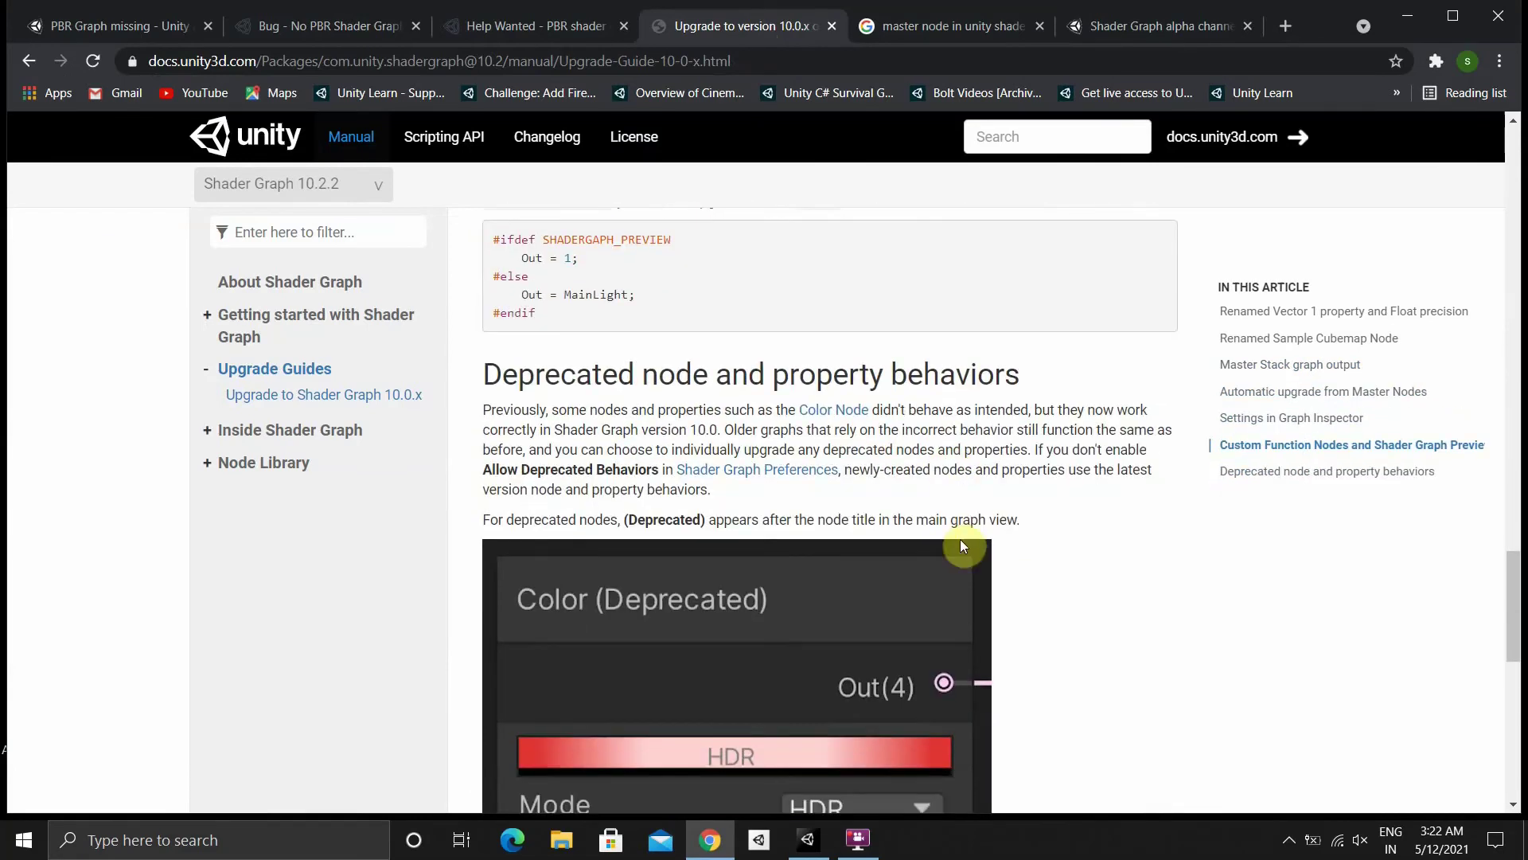
{"action": "scroll", "coordinate": [962, 546], "scroll_direction": "down", "scroll_amount": 10}
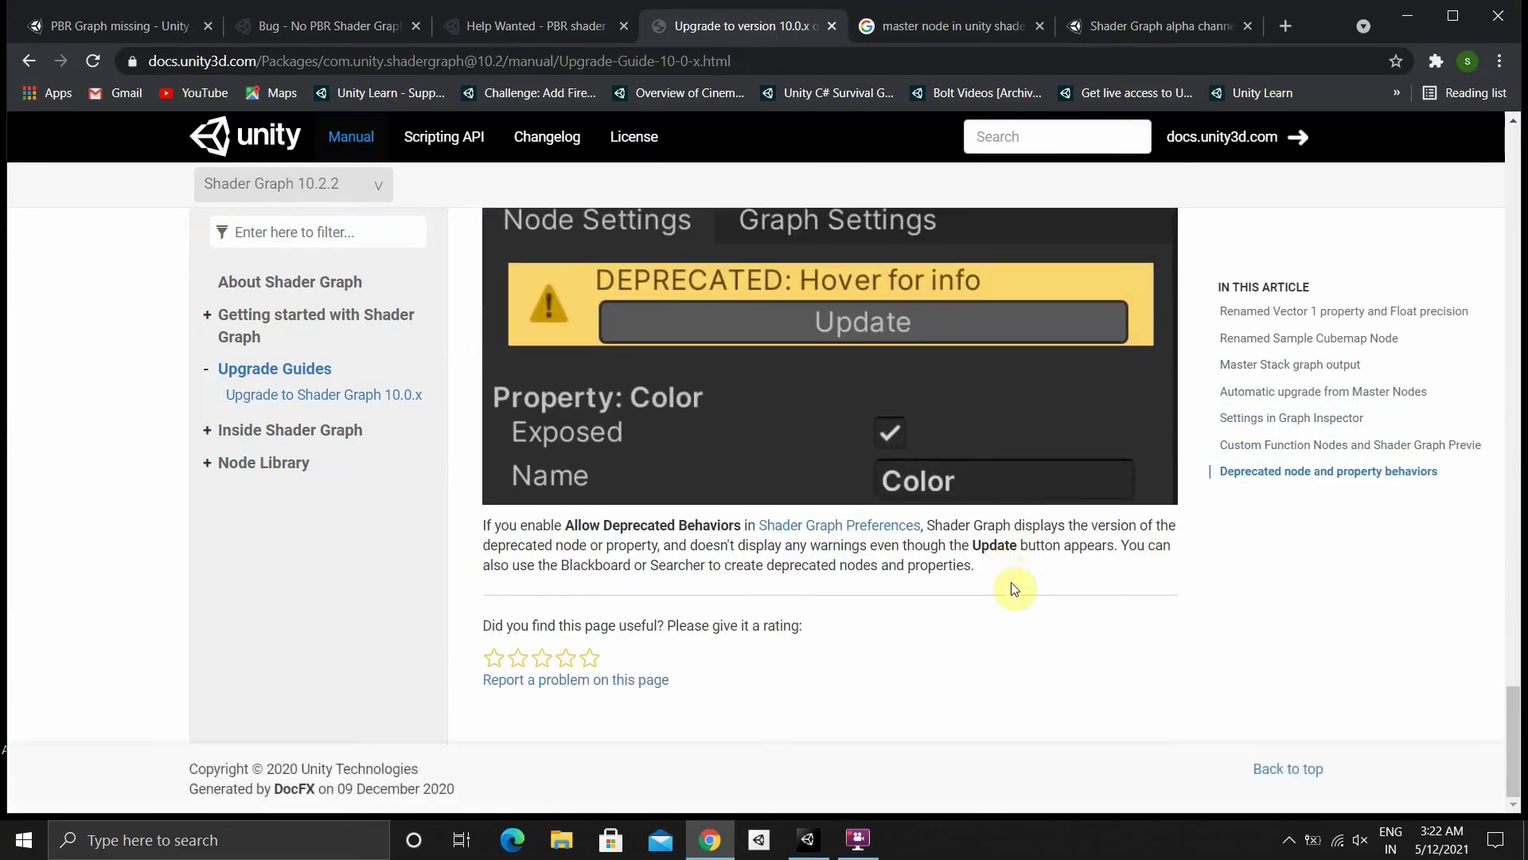
{"action": "scroll", "coordinate": [1014, 589], "scroll_direction": "up", "scroll_amount": 20}
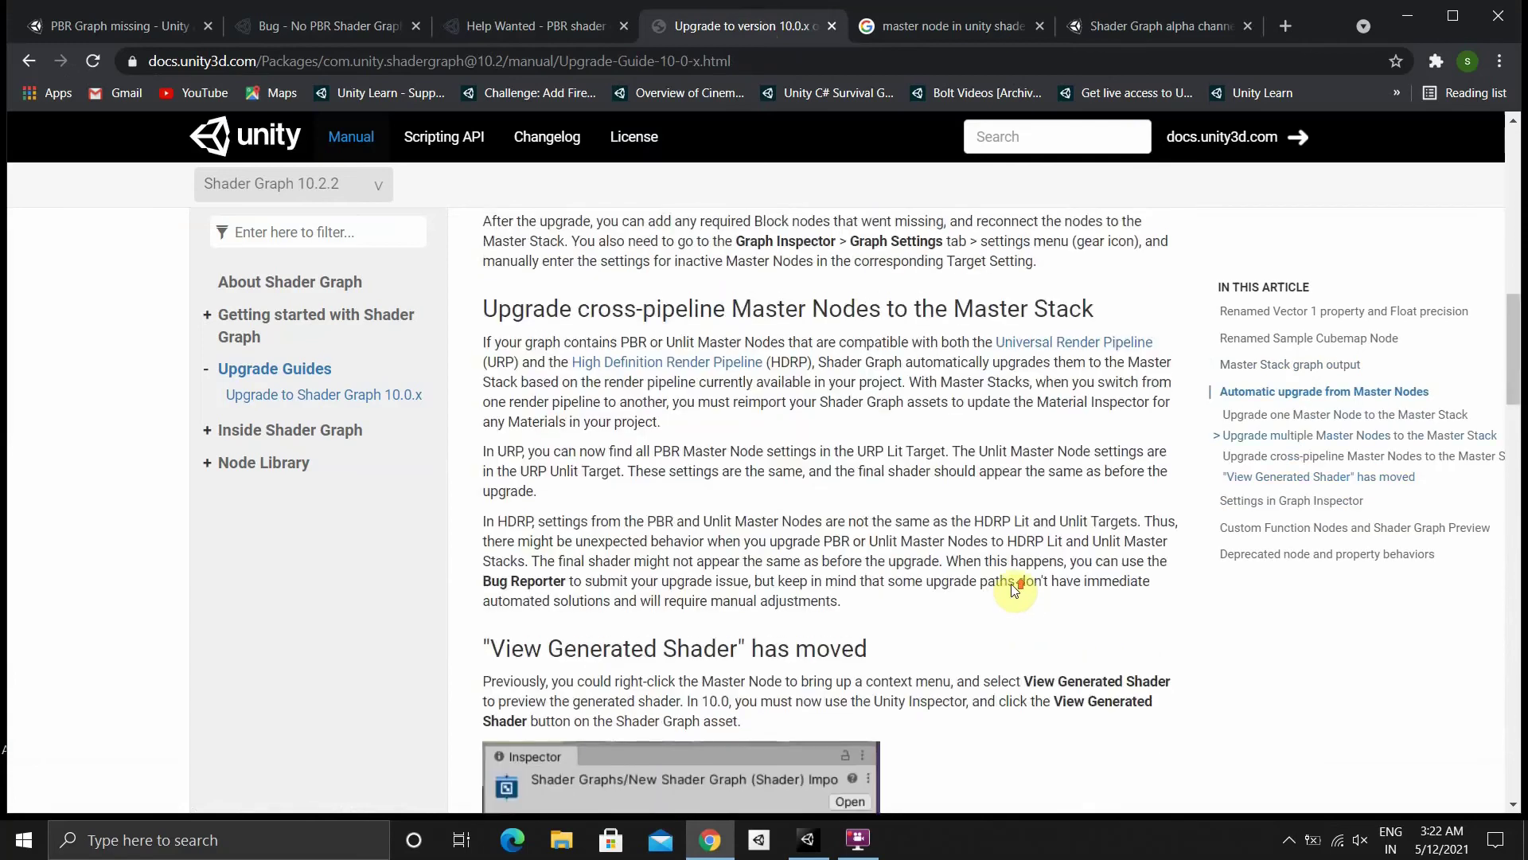
{"action": "scroll", "coordinate": [1014, 589], "scroll_direction": "up", "scroll_amount": 10}
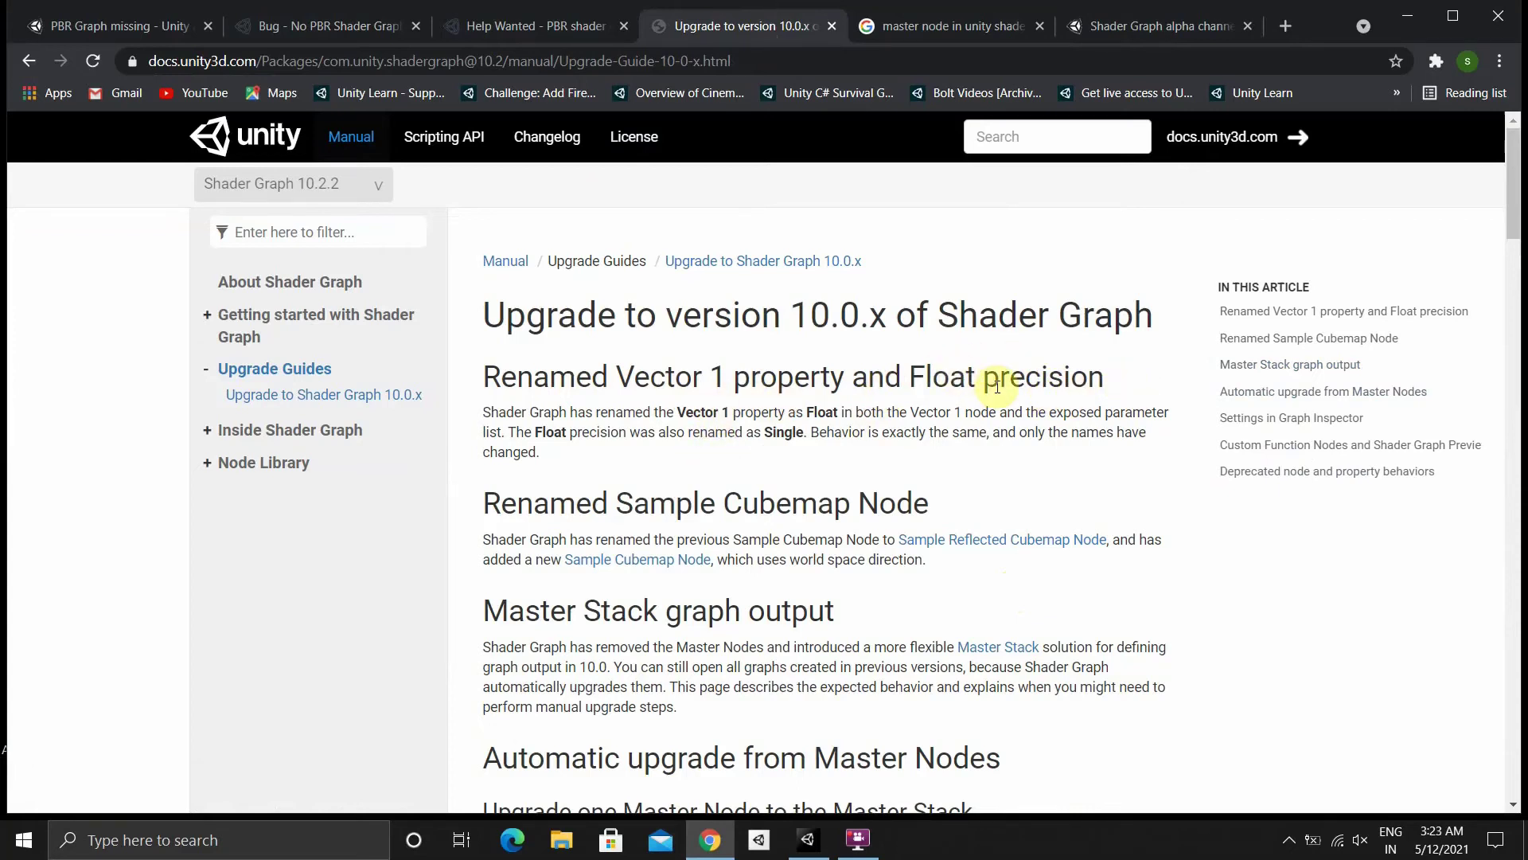
Step: Read the guide's Master Stack output and automatic upgrade sections, and switch to Unity to compare them with the Graph Settings
{"action": "scroll", "coordinate": [998, 386], "scroll_direction": "down", "scroll_amount": 2}
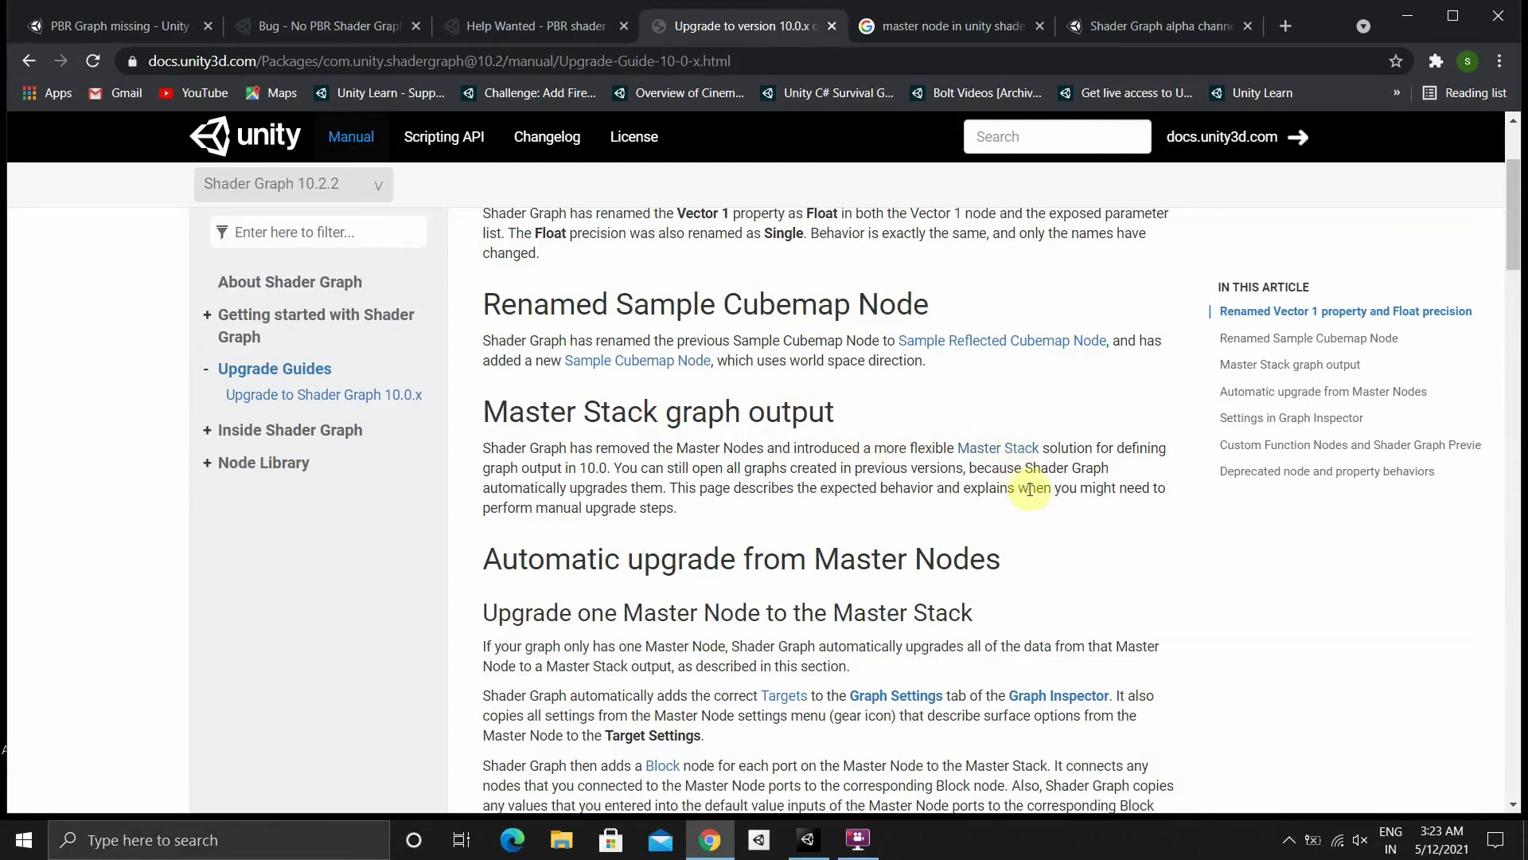
{"action": "scroll", "coordinate": [1032, 491], "scroll_direction": "down", "scroll_amount": 1}
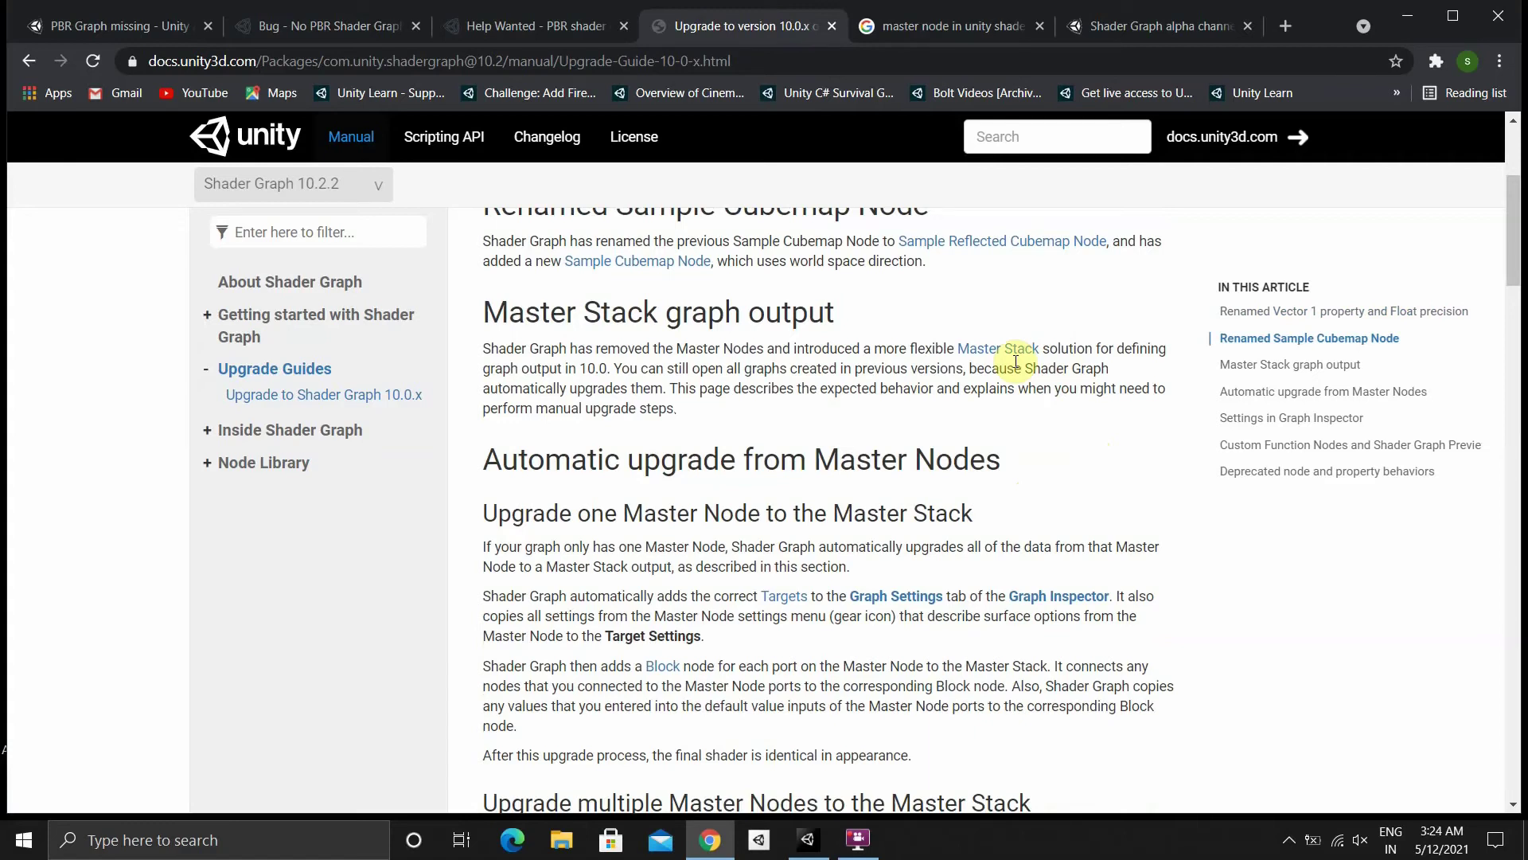
{"action": "scroll", "coordinate": [1016, 362], "scroll_direction": "down", "scroll_amount": 1}
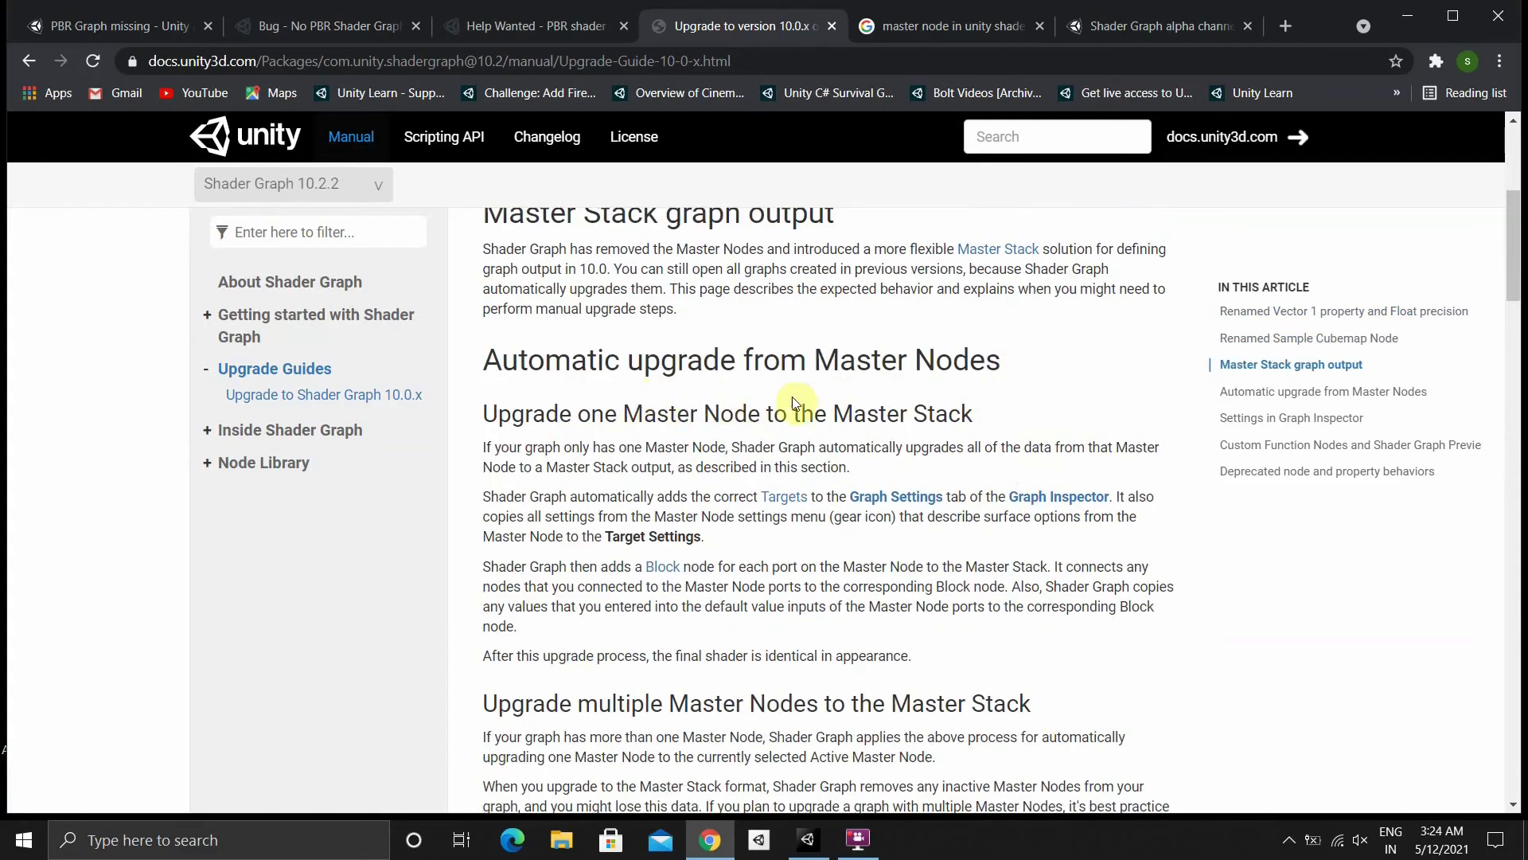
{"action": "scroll", "coordinate": [1000, 402], "scroll_direction": "down", "scroll_amount": 1}
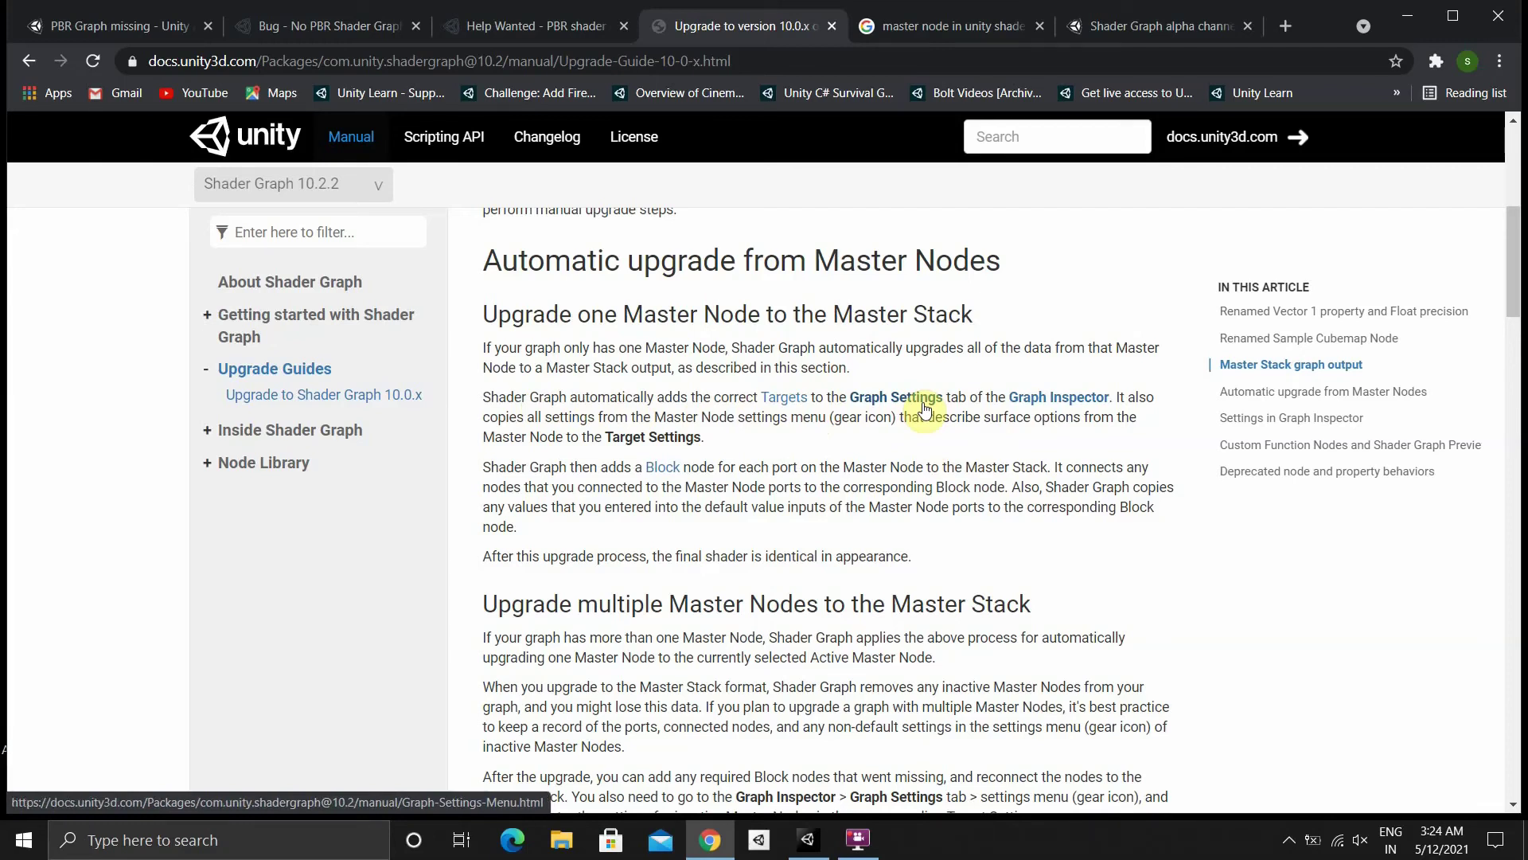
{"action": "left_click", "coordinate": [821, 849]}
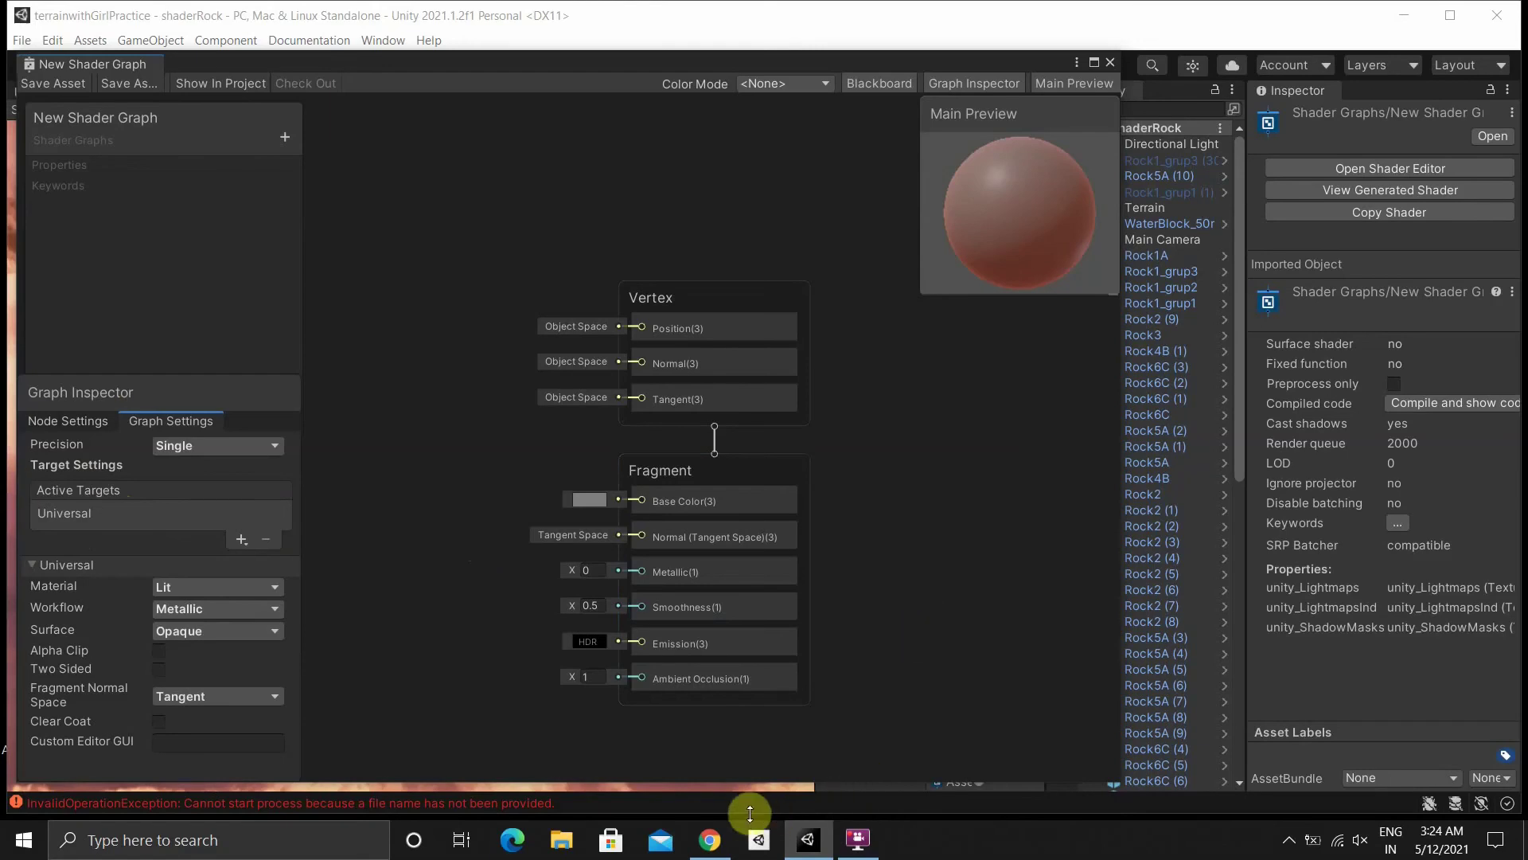
Step: Switch to Chrome and review the guide's sections on Graph Inspector settings, custom function nodes, deprecated behaviors and Master Node upgrades
{"action": "left_click", "coordinate": [710, 839]}
{"action": "scroll", "coordinate": [784, 538], "scroll_direction": "down", "scroll_amount": 4}
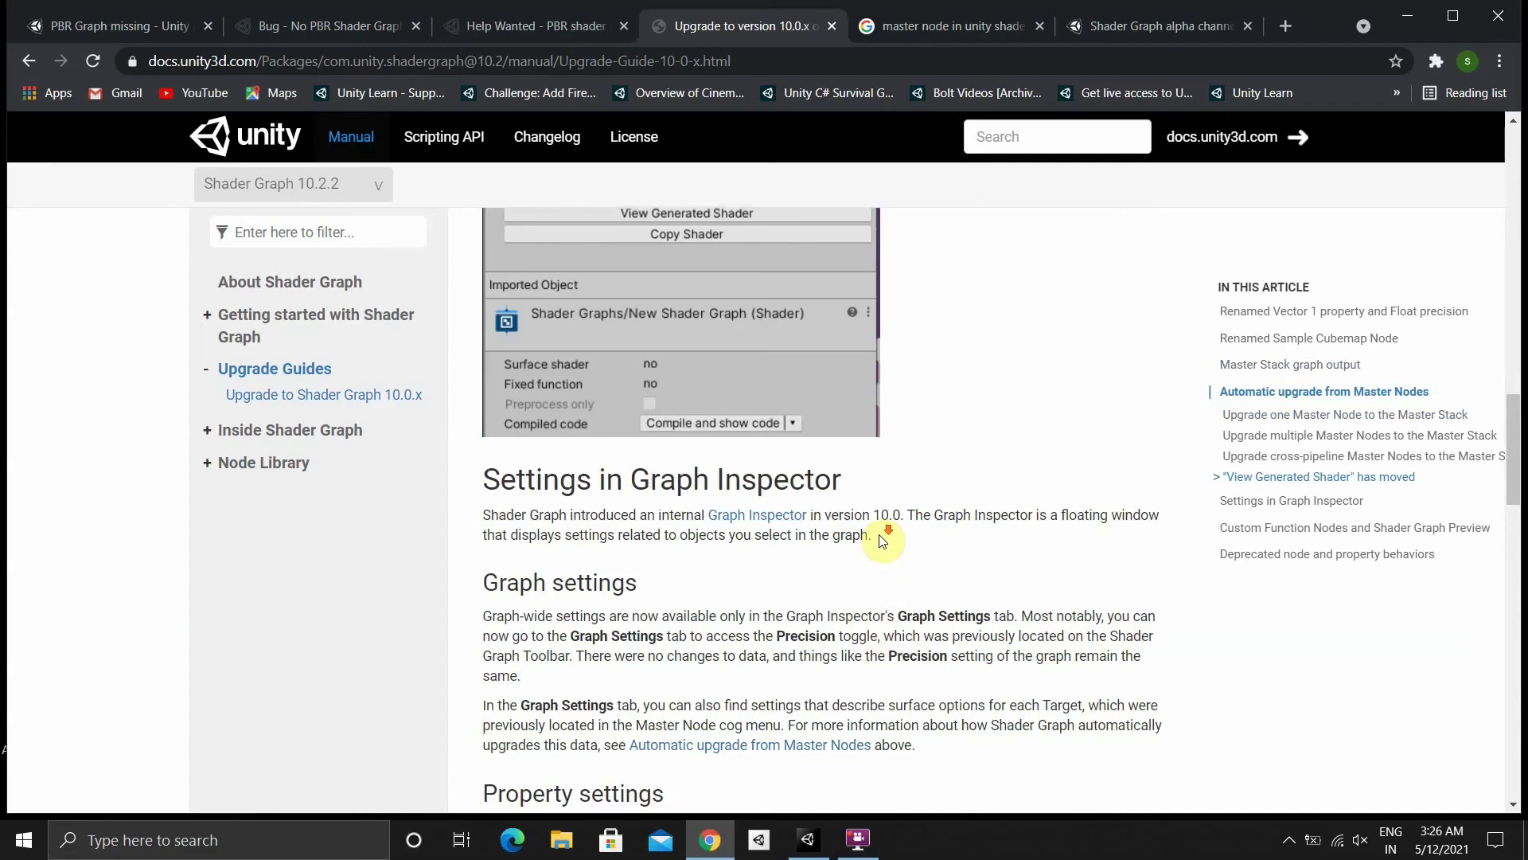
{"action": "scroll", "coordinate": [879, 534], "scroll_direction": "down", "scroll_amount": 5}
{"action": "scroll", "coordinate": [920, 525], "scroll_direction": "up", "scroll_amount": 1}
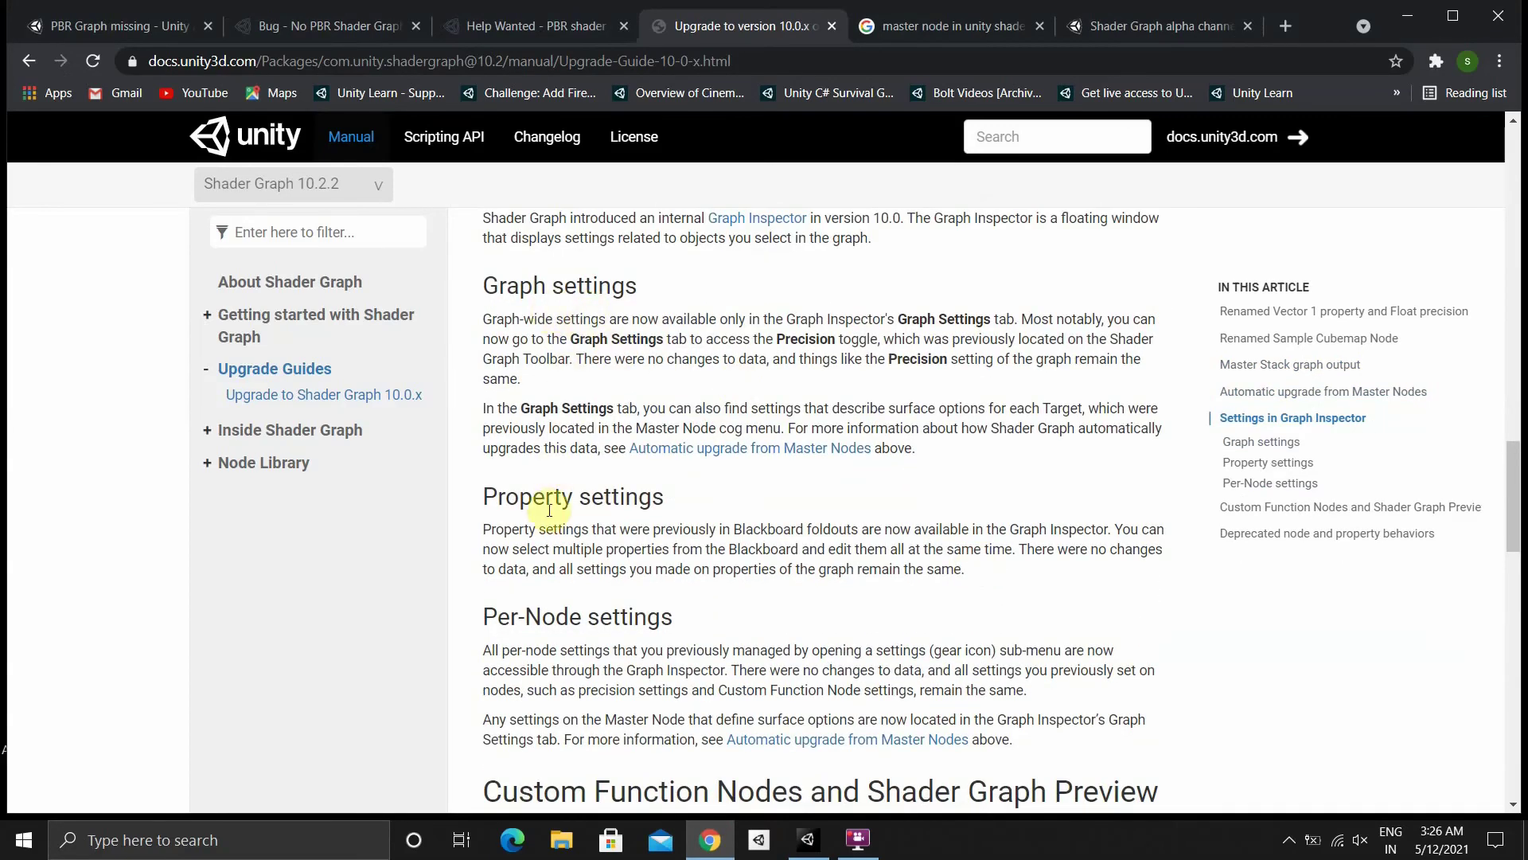
{"action": "scroll", "coordinate": [651, 513], "scroll_direction": "down", "scroll_amount": 1}
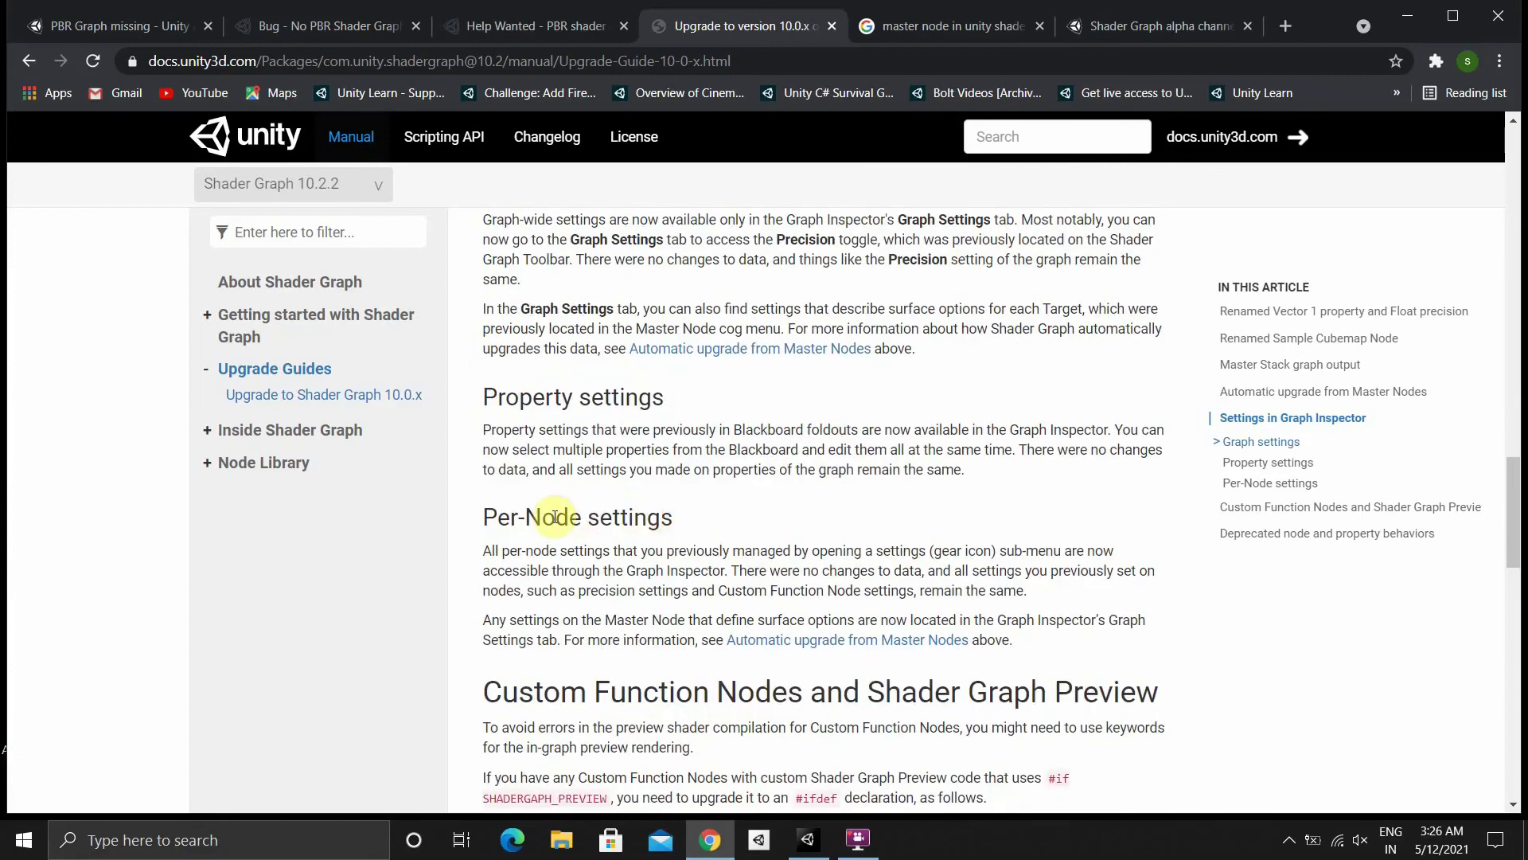
{"action": "scroll", "coordinate": [677, 538], "scroll_direction": "down", "scroll_amount": 2}
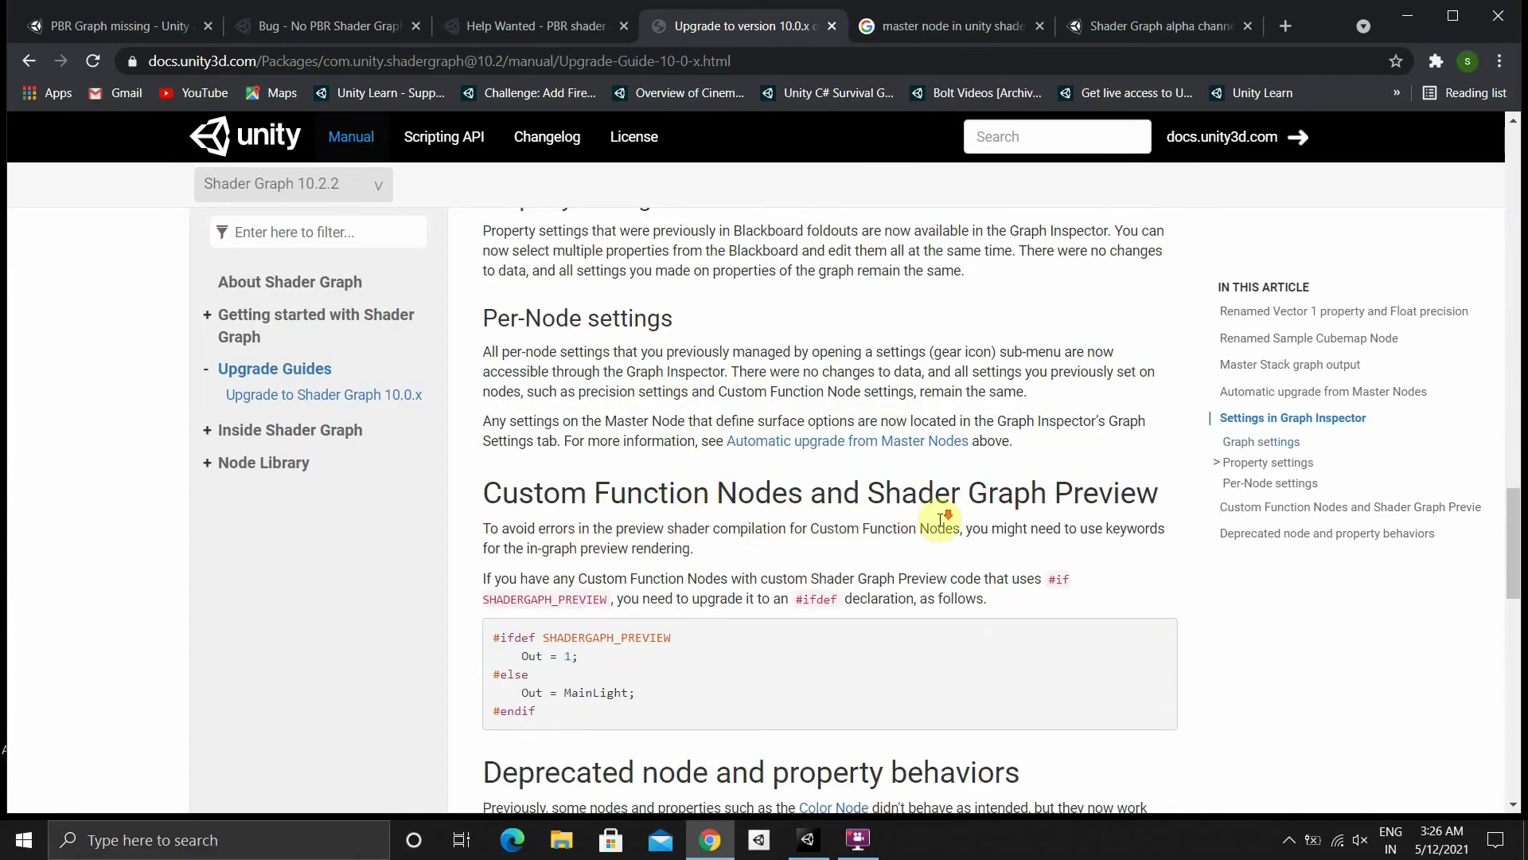
{"action": "scroll", "coordinate": [932, 521], "scroll_direction": "down", "scroll_amount": 2}
{"action": "scroll", "coordinate": [589, 566], "scroll_direction": "down", "scroll_amount": 1}
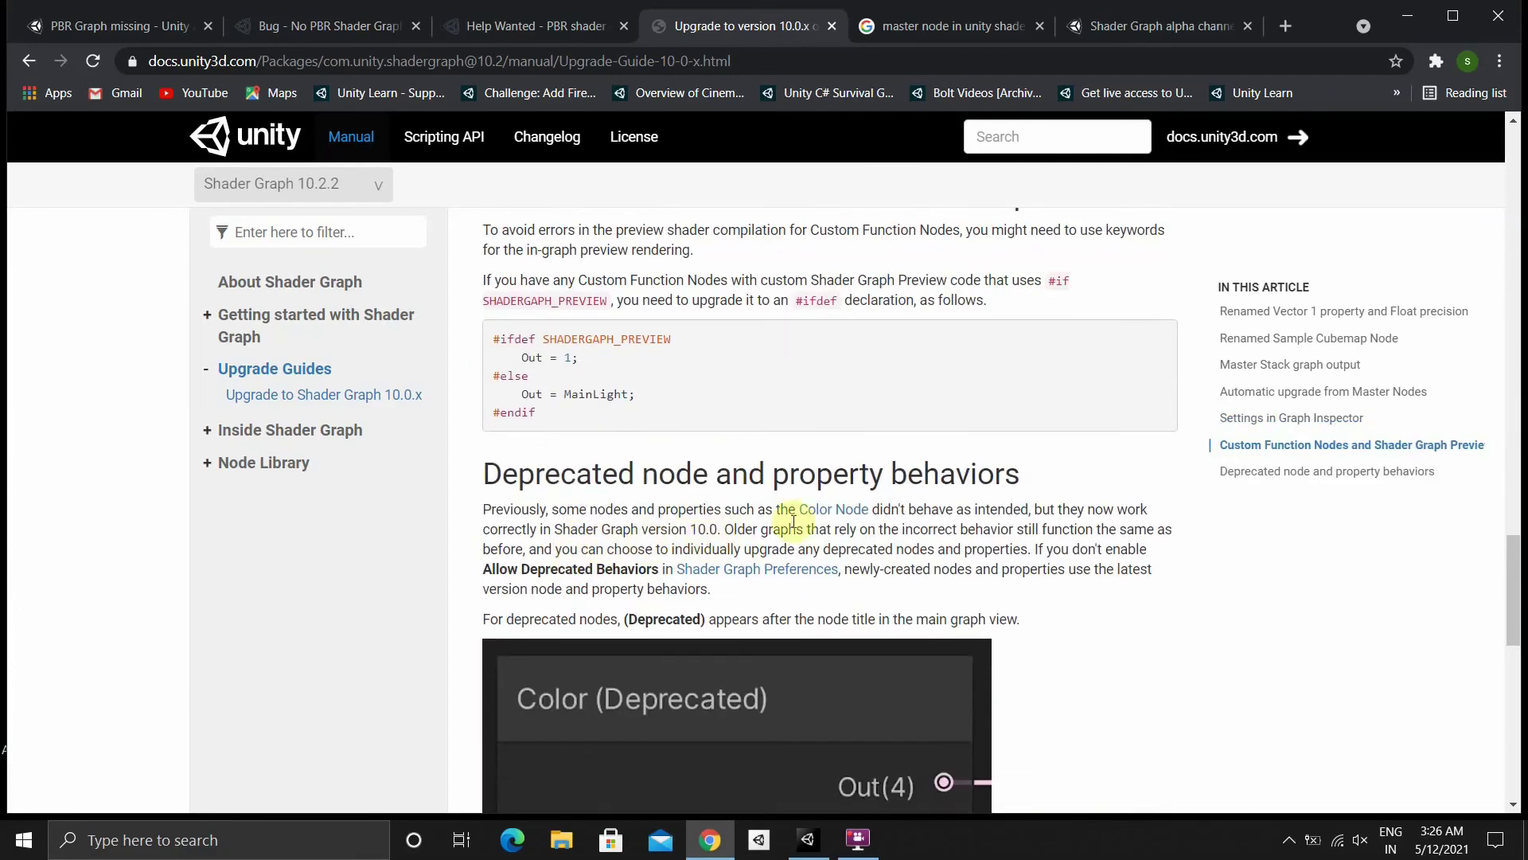
{"action": "scroll", "coordinate": [885, 513], "scroll_direction": "down", "scroll_amount": 5}
{"action": "scroll", "coordinate": [1028, 474], "scroll_direction": "down", "scroll_amount": 5}
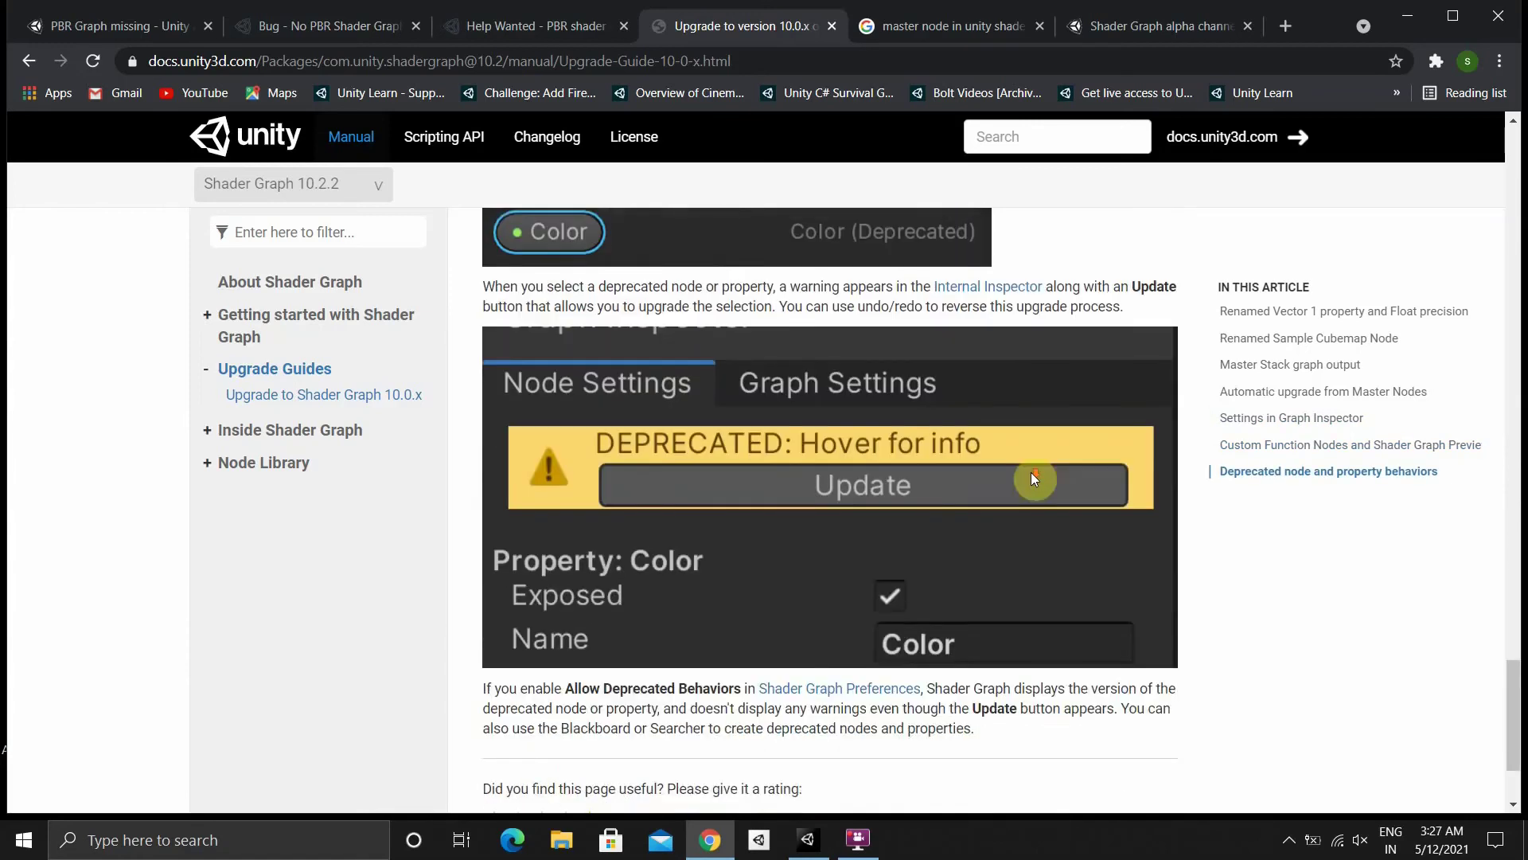
{"action": "scroll", "coordinate": [1046, 574], "scroll_direction": "up", "scroll_amount": 2}
{"action": "scroll", "coordinate": [1045, 578], "scroll_direction": "up", "scroll_amount": 20}
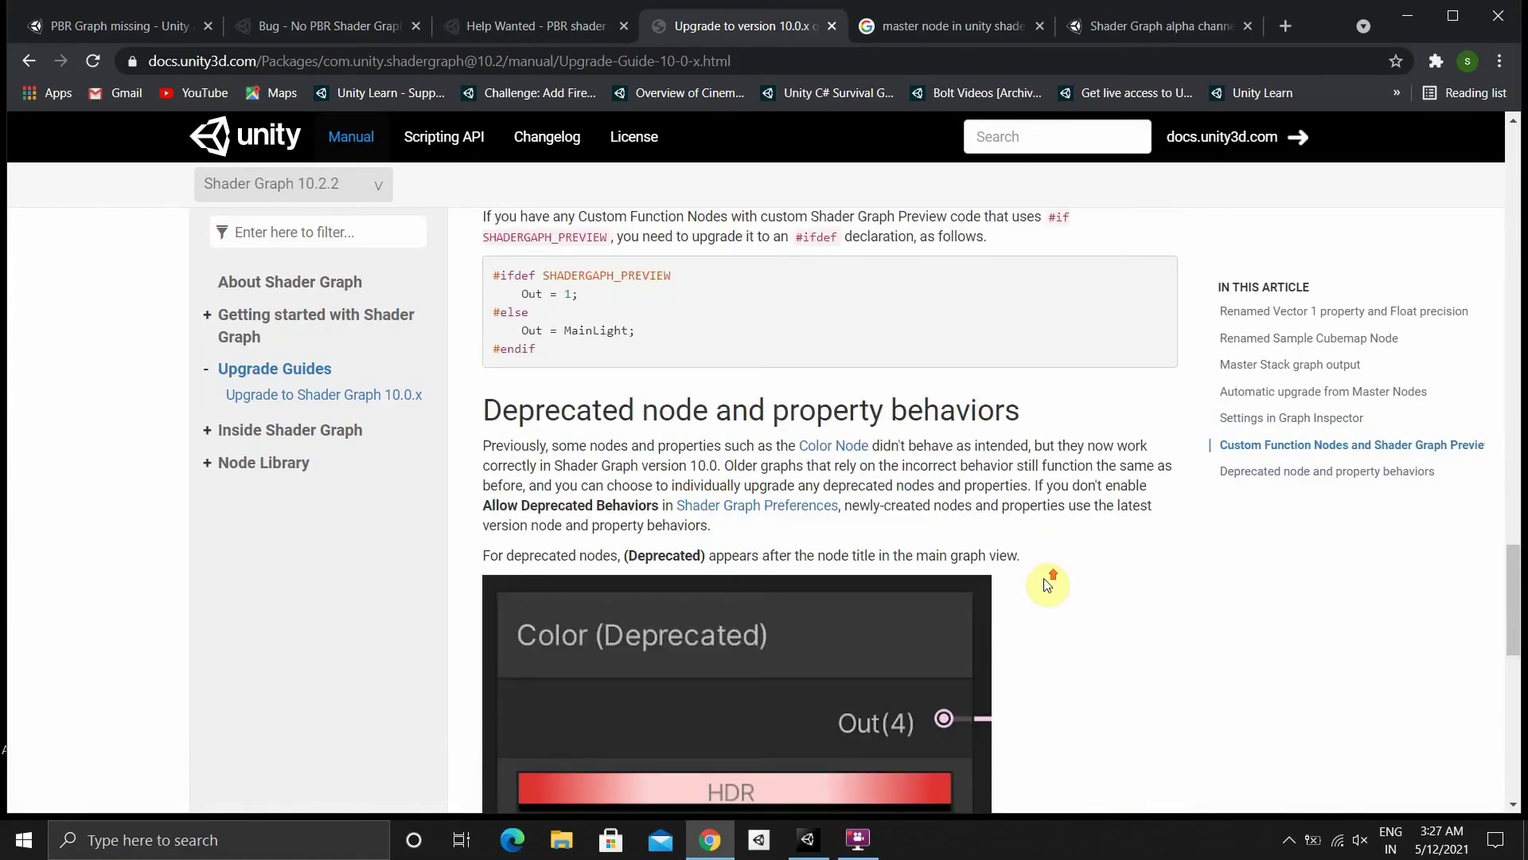
{"action": "scroll", "coordinate": [1044, 577], "scroll_direction": "up", "scroll_amount": 3}
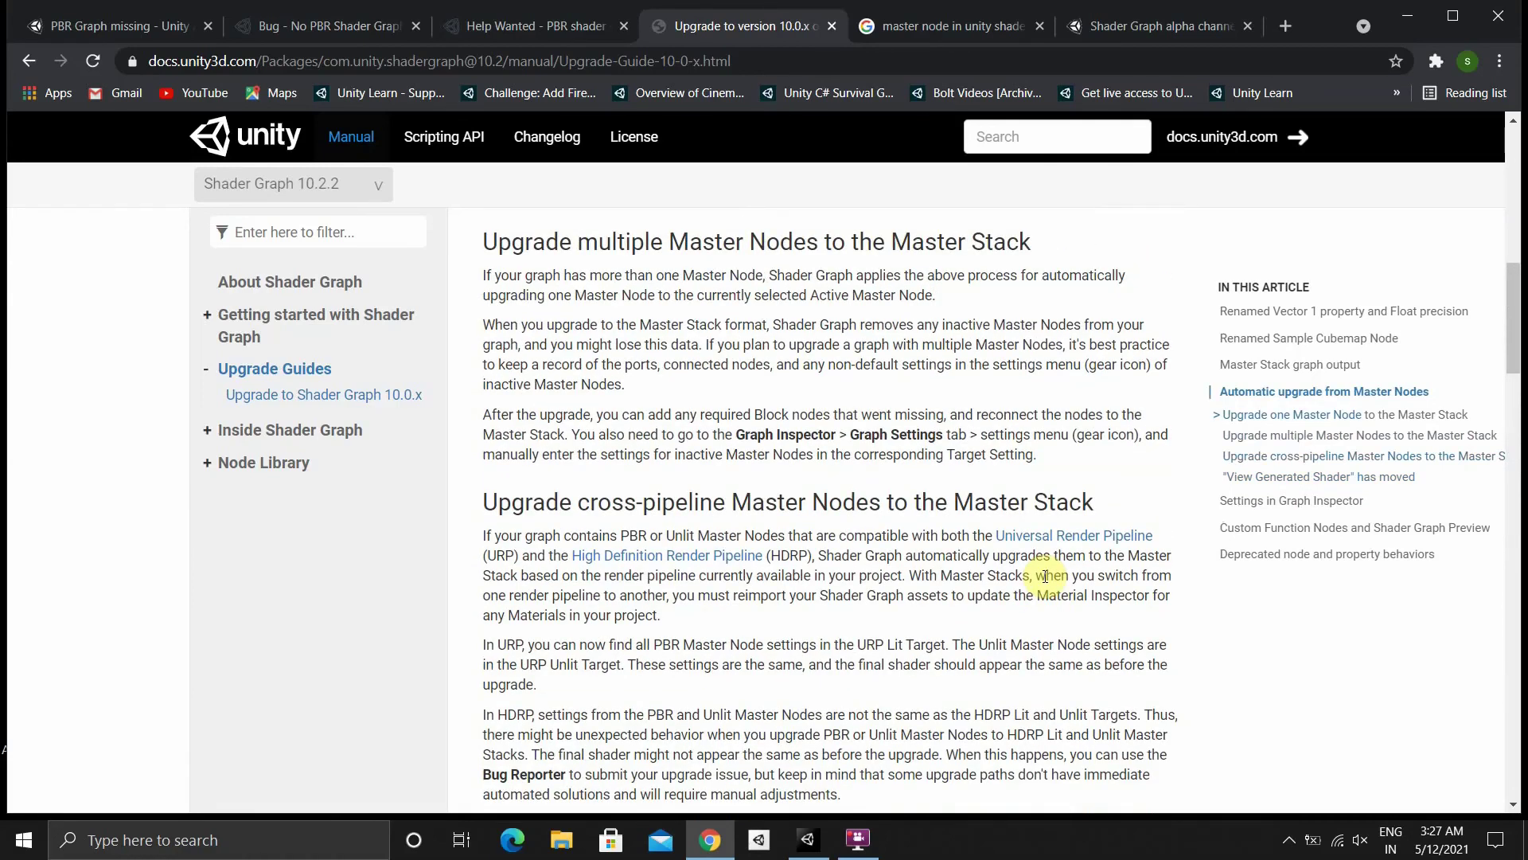
Step: Switch to Unity and move the Shader Graph window aside to uncover the scene Hierarchy
{"action": "key", "text": "alt+Tab"}
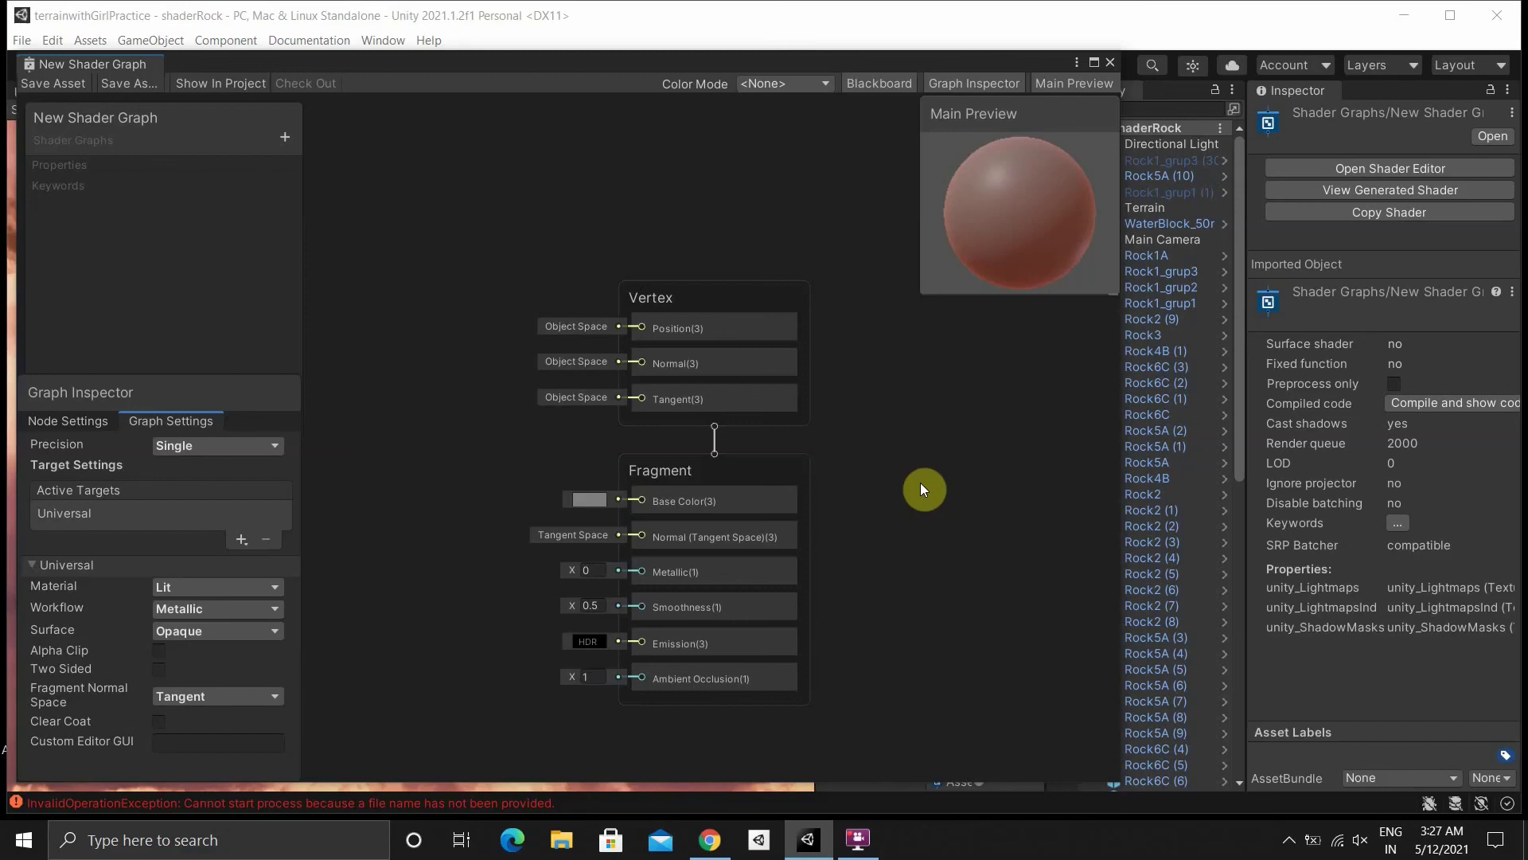
{"action": "left_click_drag", "start_coordinate": [707, 60], "coordinate": [640, 70]}
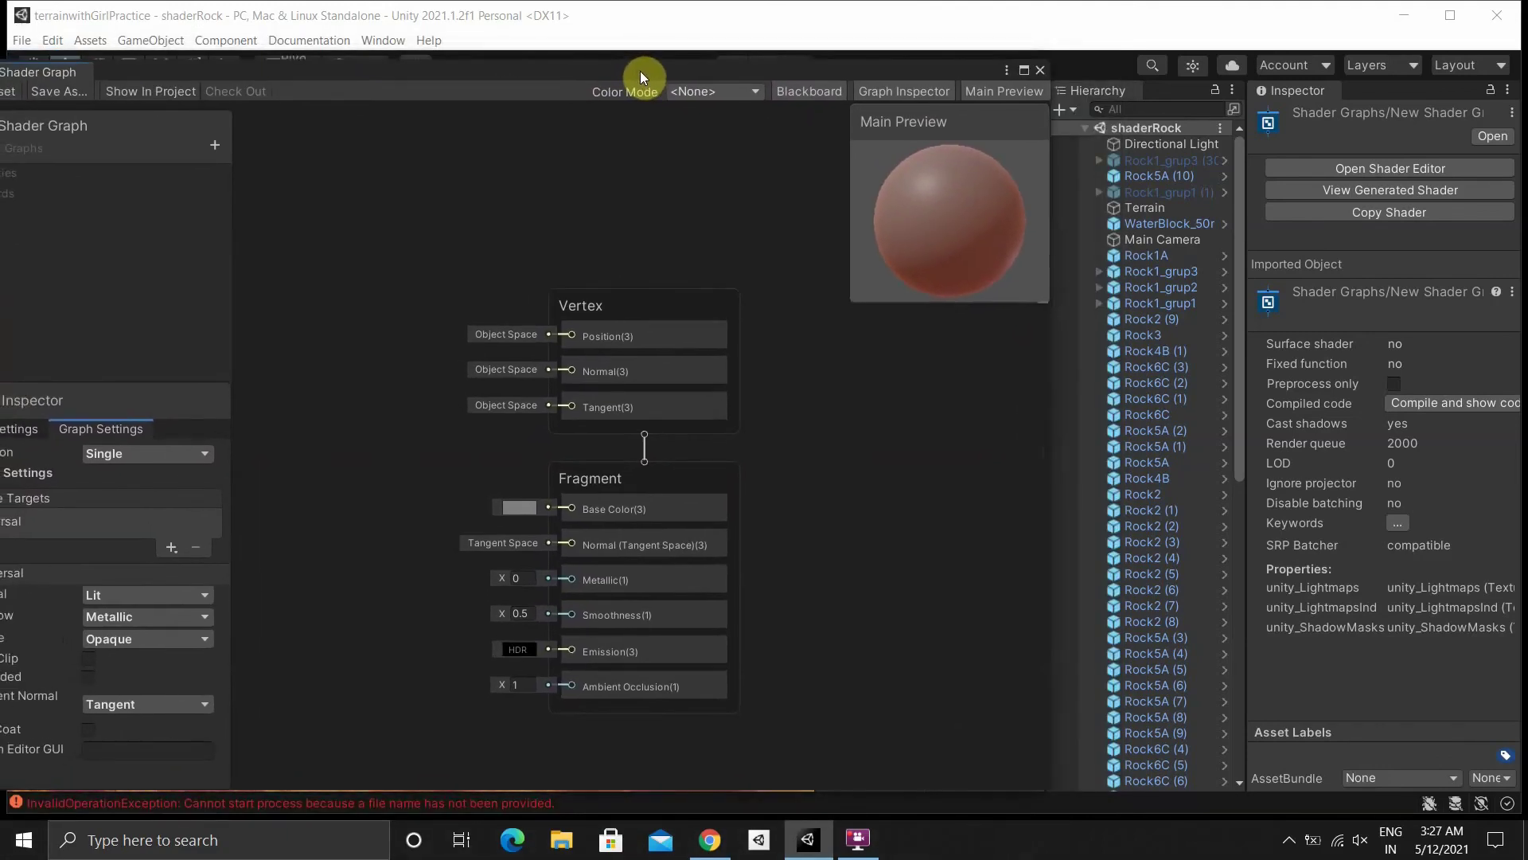